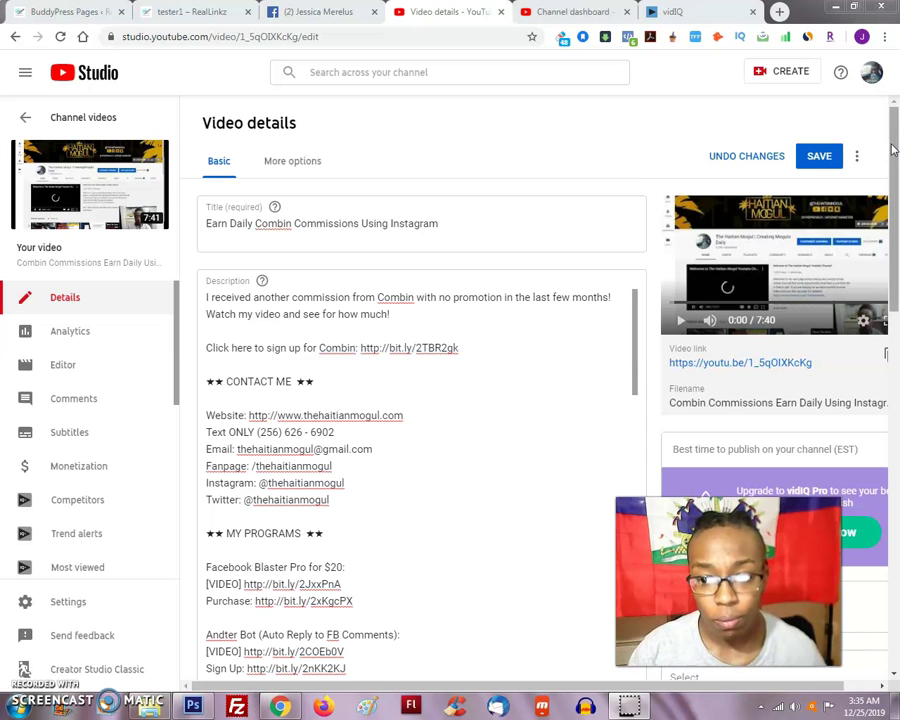
scroll(896, 184, down, 2)
scroll(896, 184, down, 4)
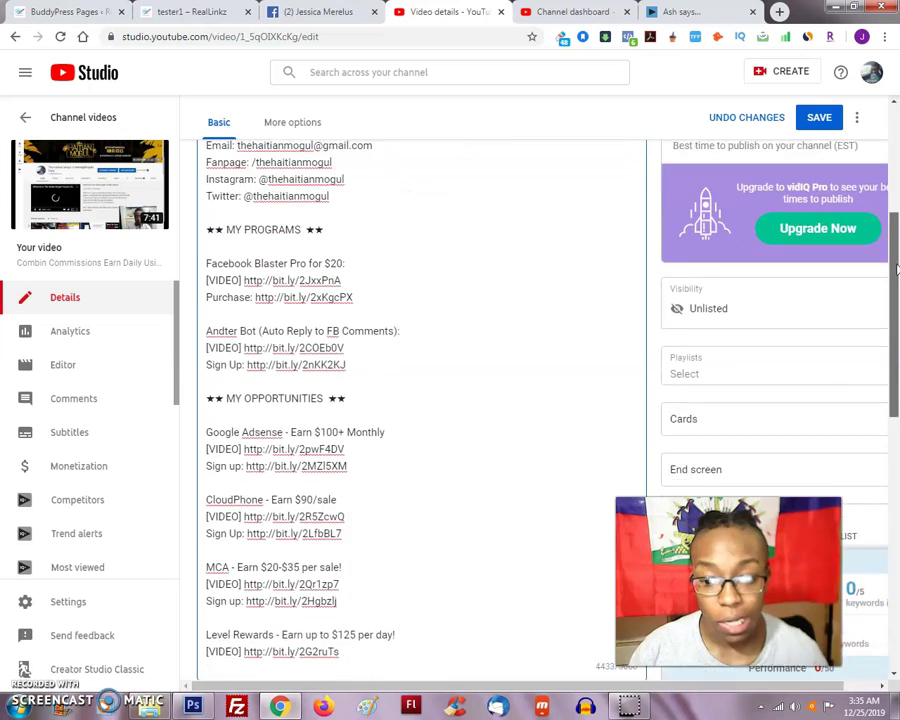
scroll(897, 150, up, 6)
scroll(897, 150, up, 1)
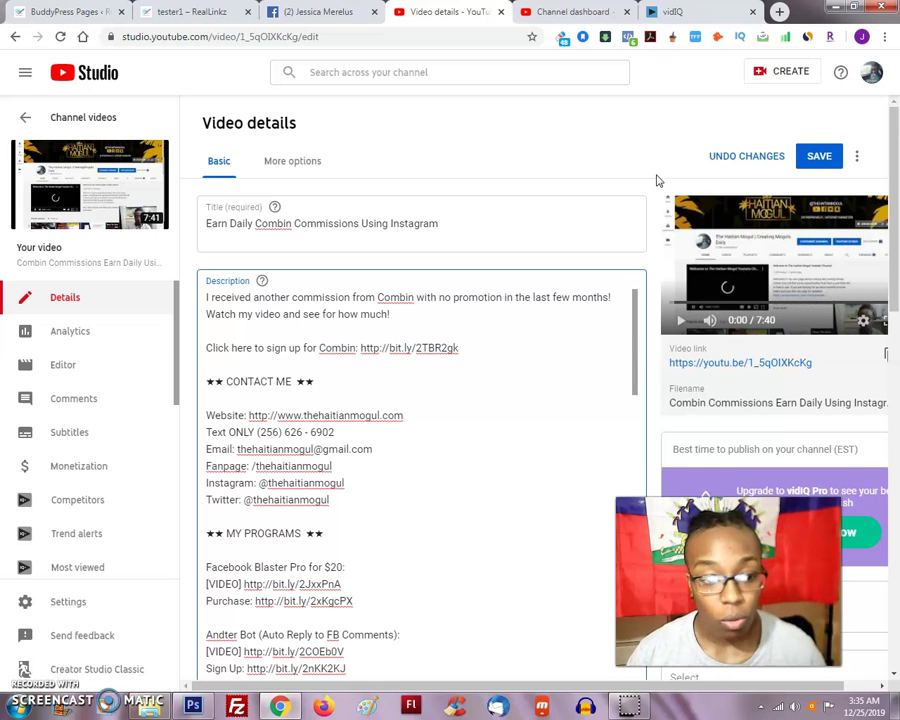
scroll(657, 182, down, 2)
scroll(655, 185, up, 2)
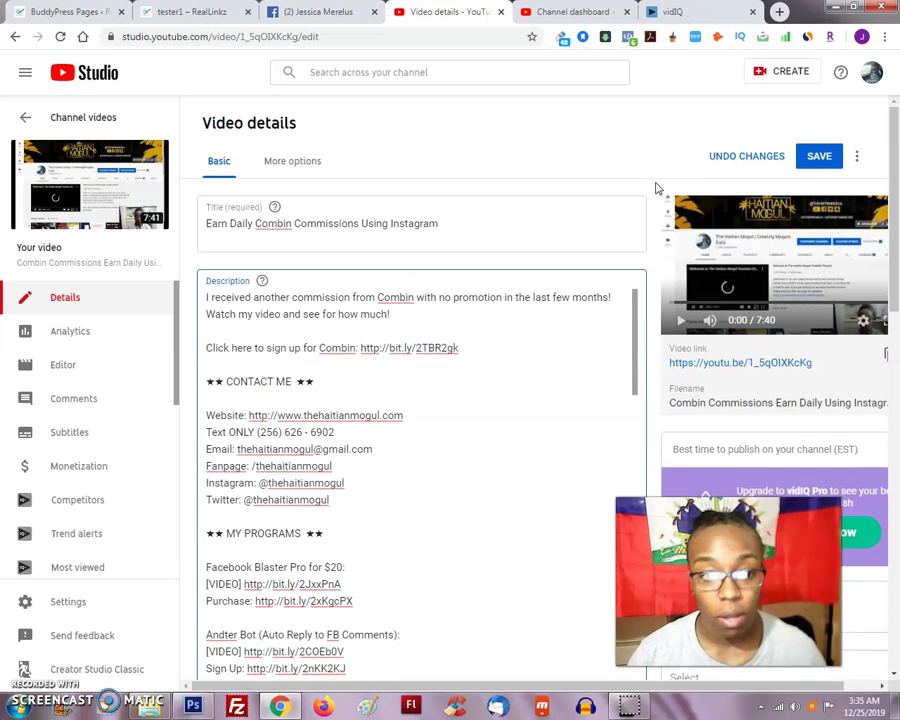
click(473, 223)
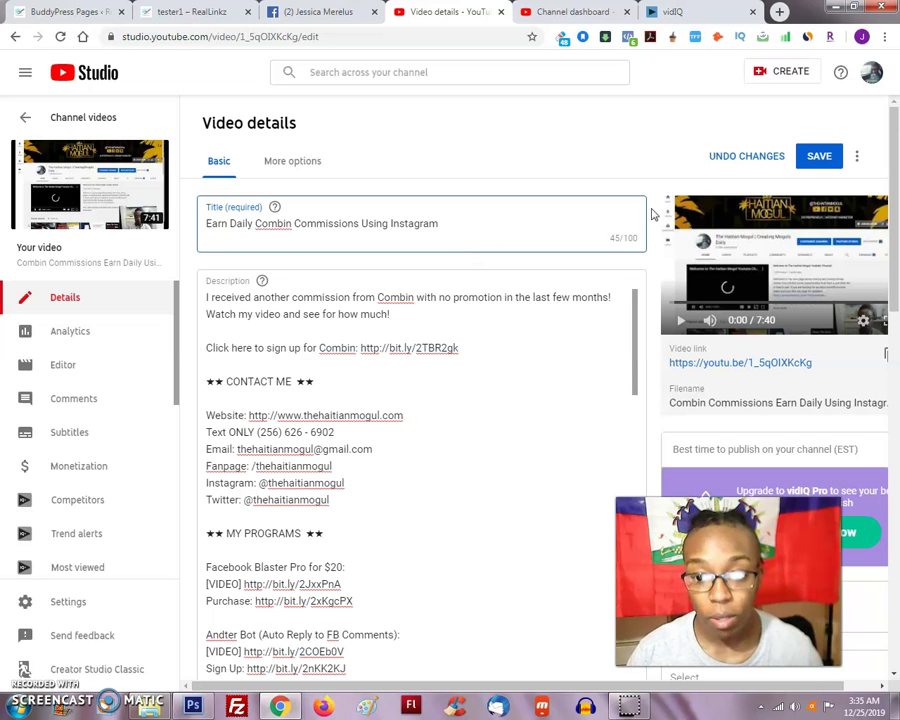
scroll(650, 210, down, 1)
scroll(648, 210, down, 1)
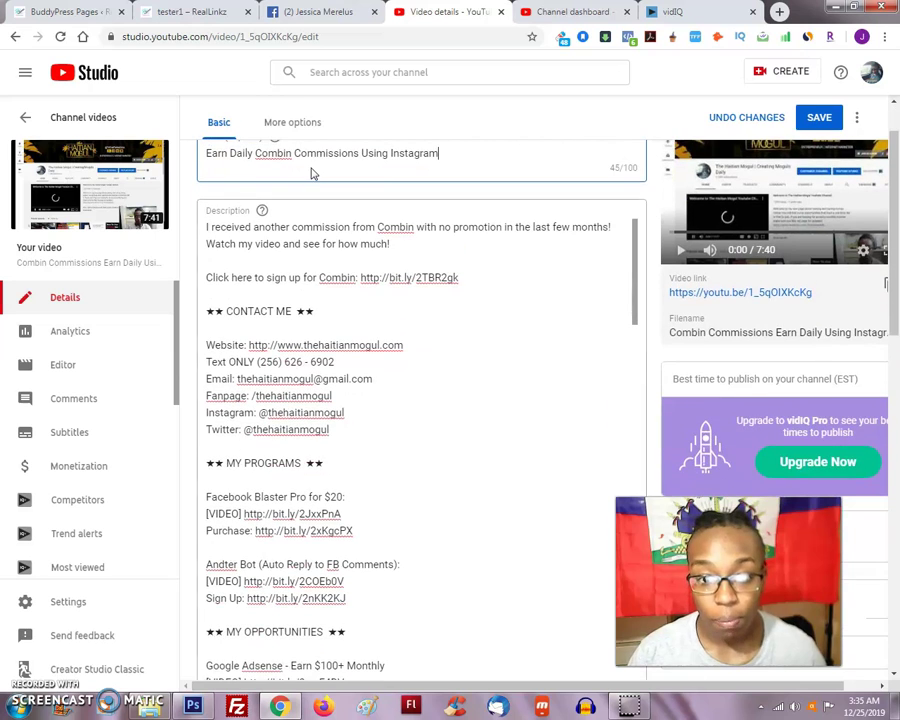
scroll(647, 243, up, 1)
scroll(619, 287, down, 1)
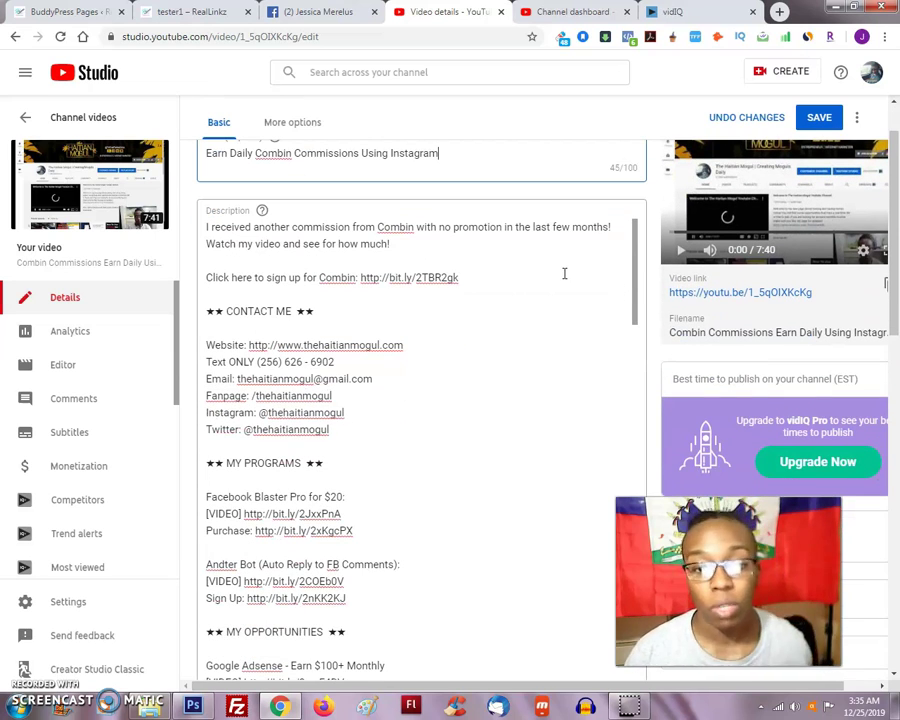
scroll(564, 273, down, 10)
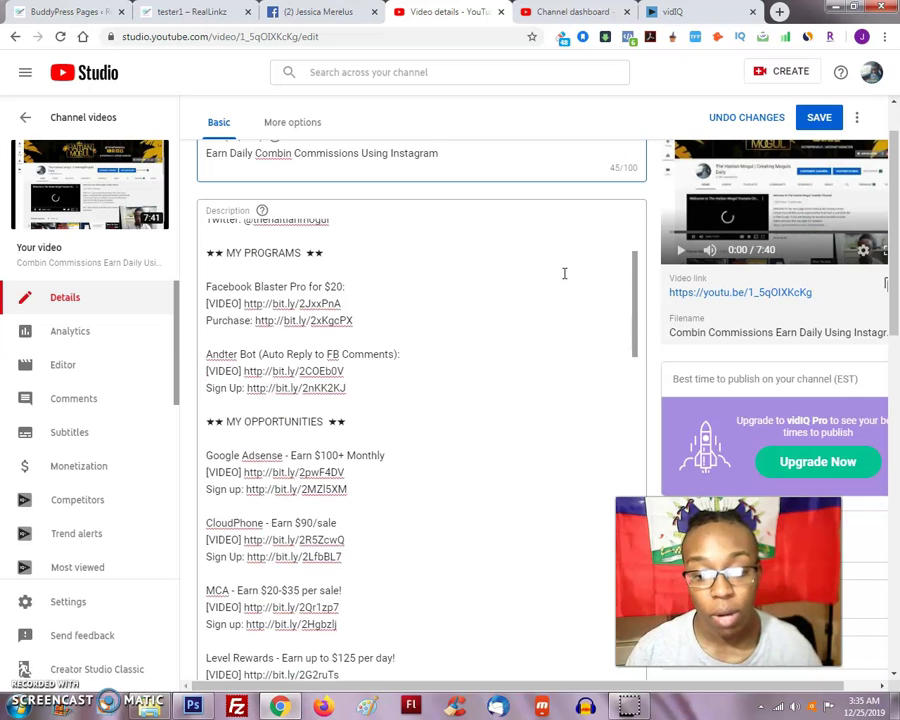
scroll(564, 273, up, 10)
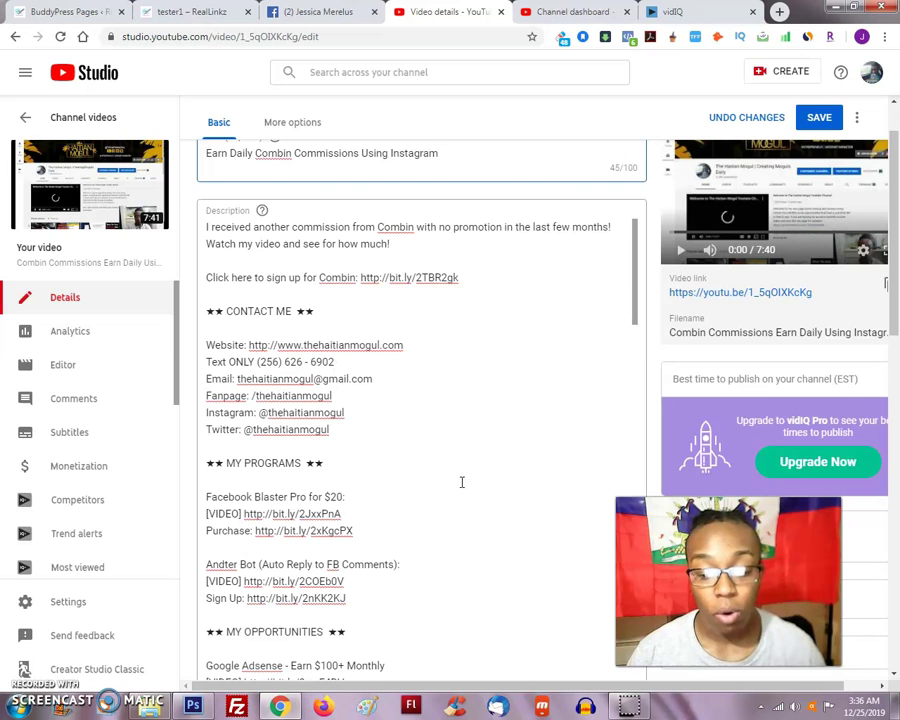
scroll(657, 265, down, 2)
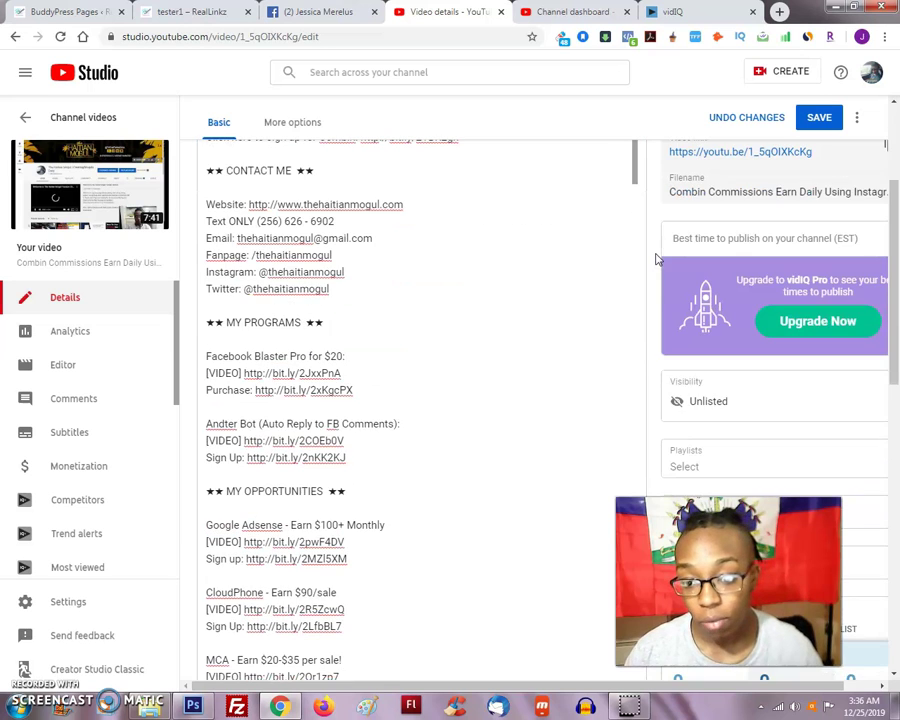
scroll(657, 260, up, 2)
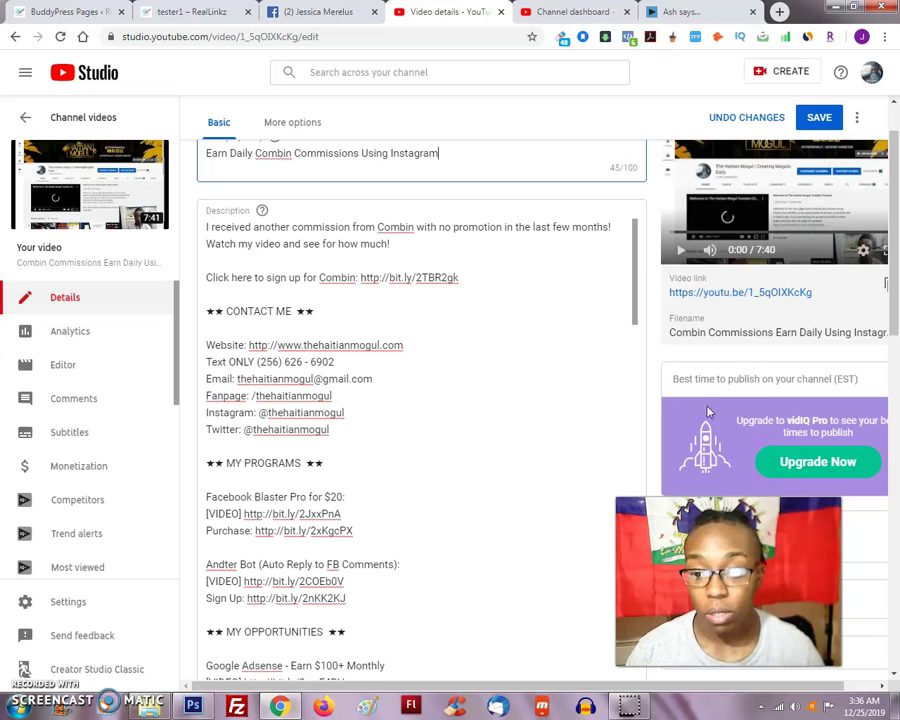
scroll(700, 480, right, 1)
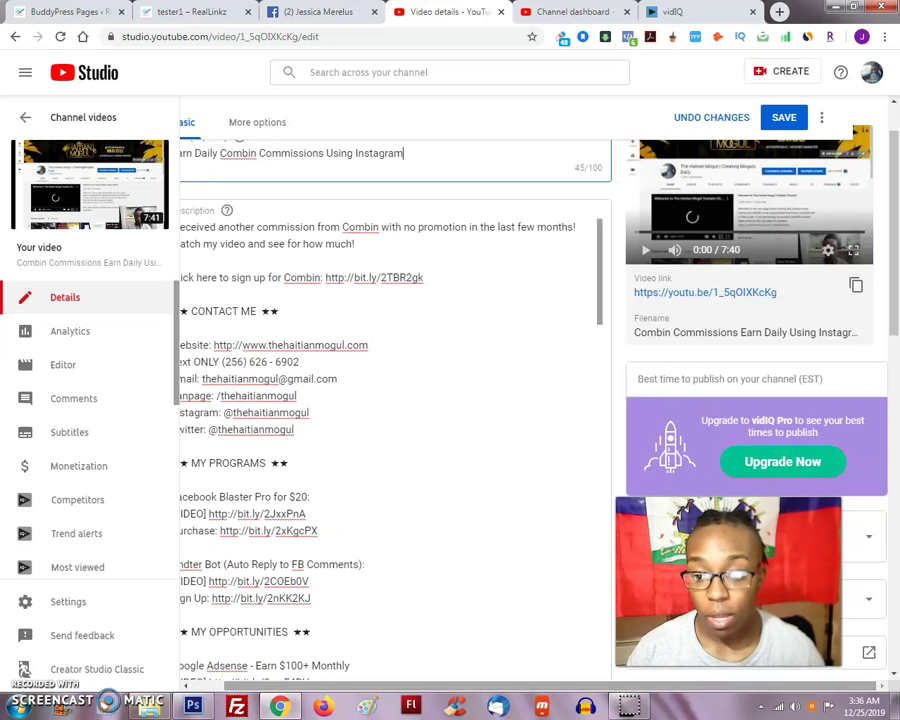
scroll(850, 452, up, 2)
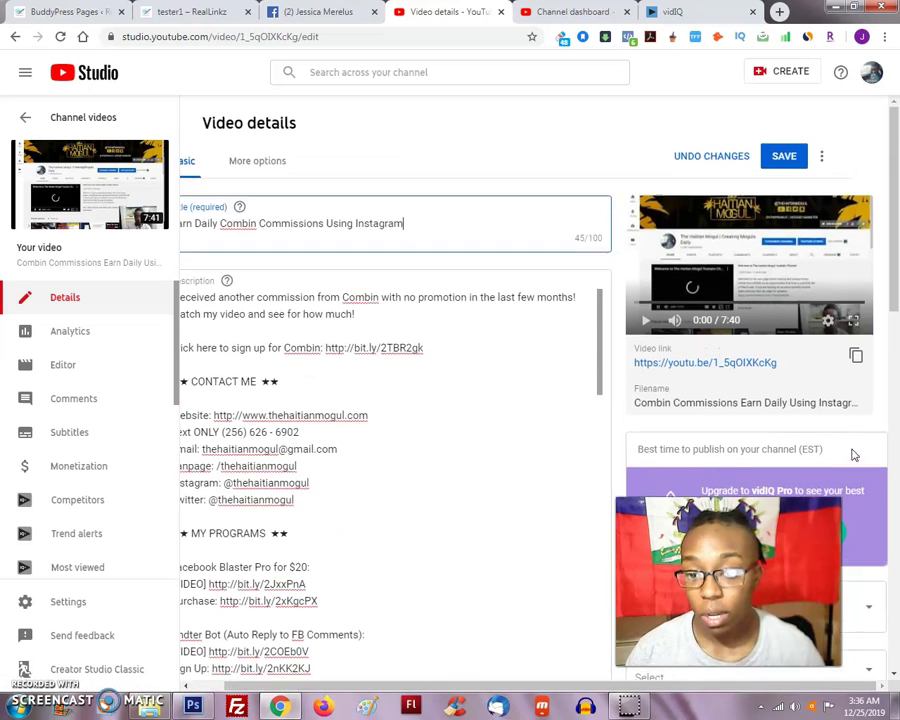
scroll(858, 435, down, 8)
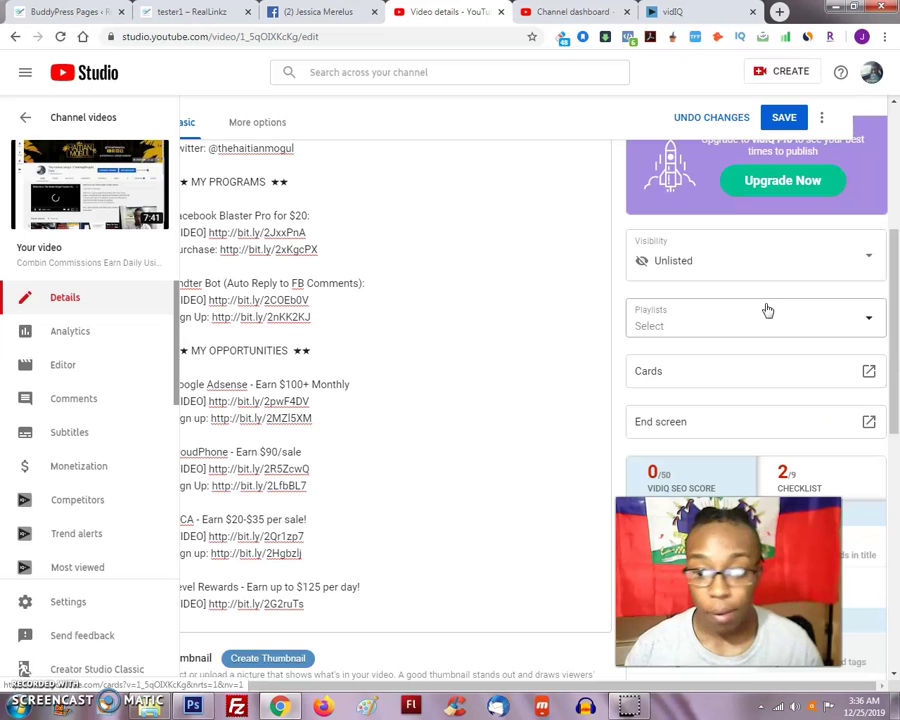
Step: Open the visibility Schedule options and set the publish date to Dec 25, 2019
click(836, 265)
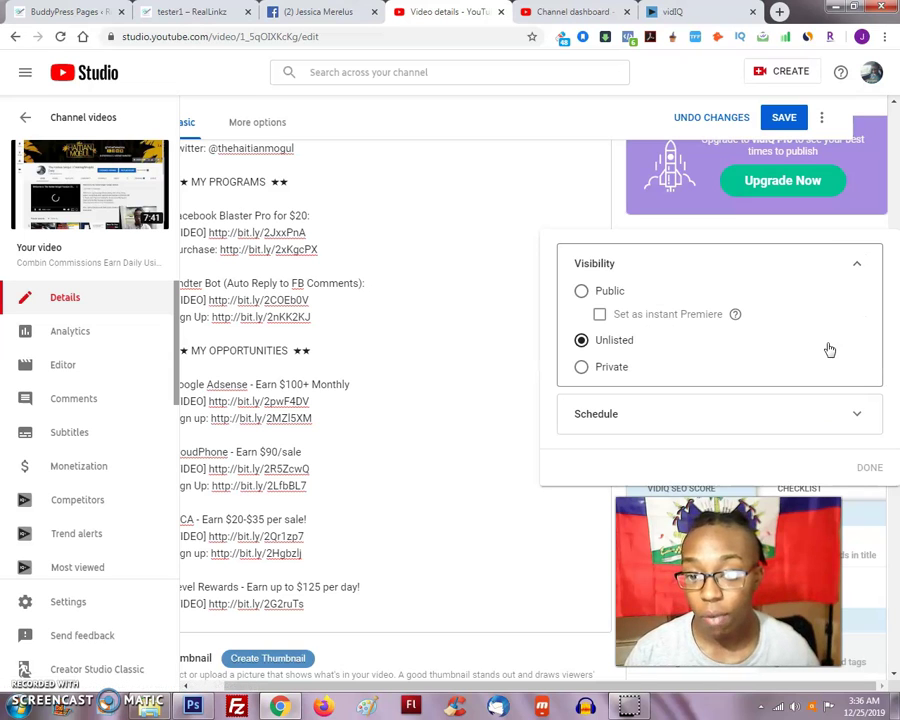
click(858, 268)
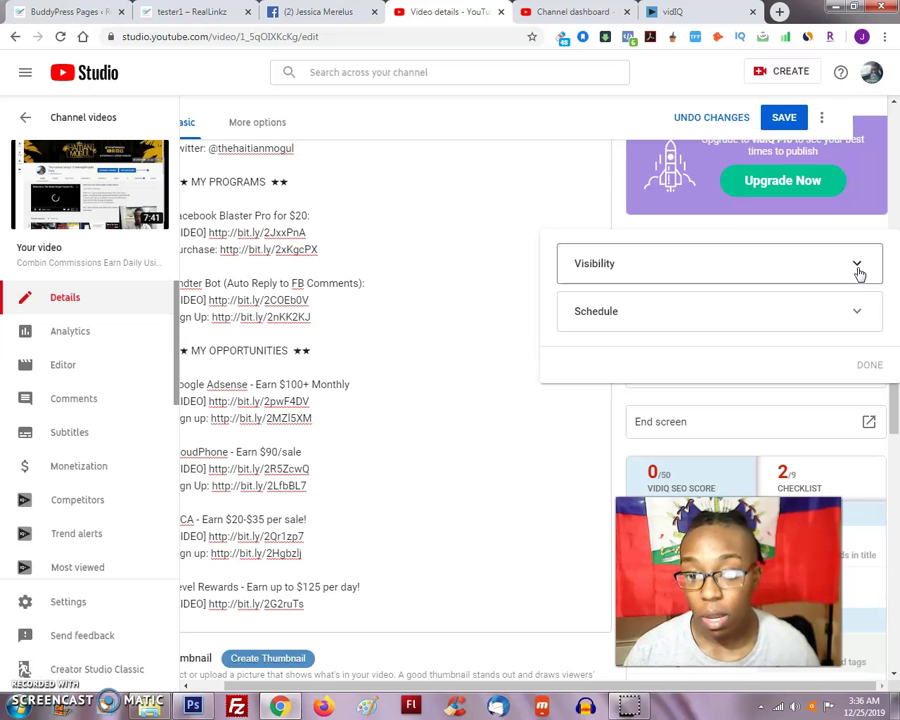
click(615, 202)
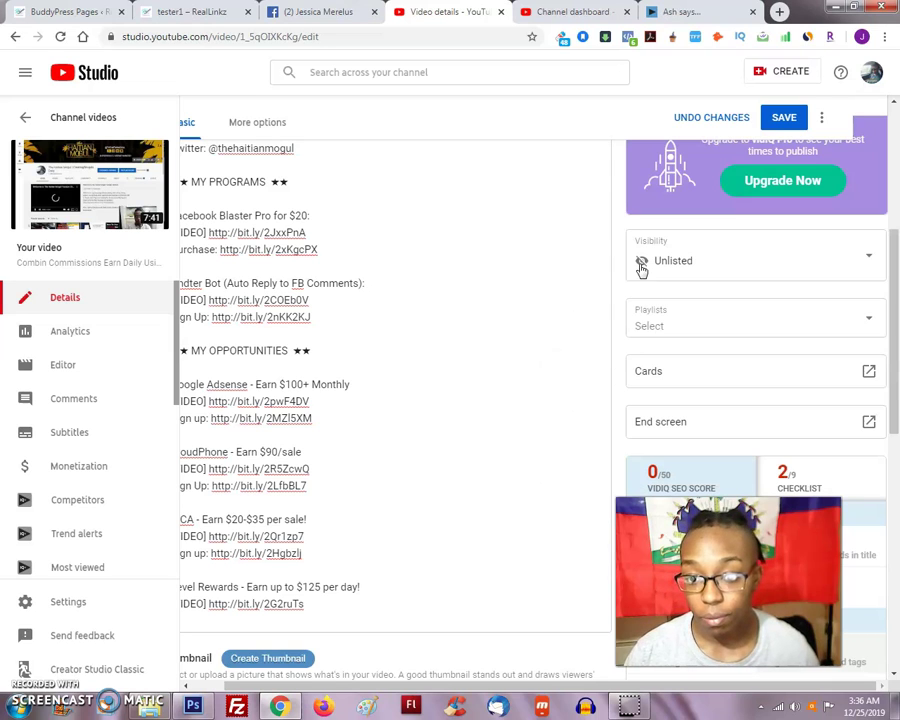
click(815, 272)
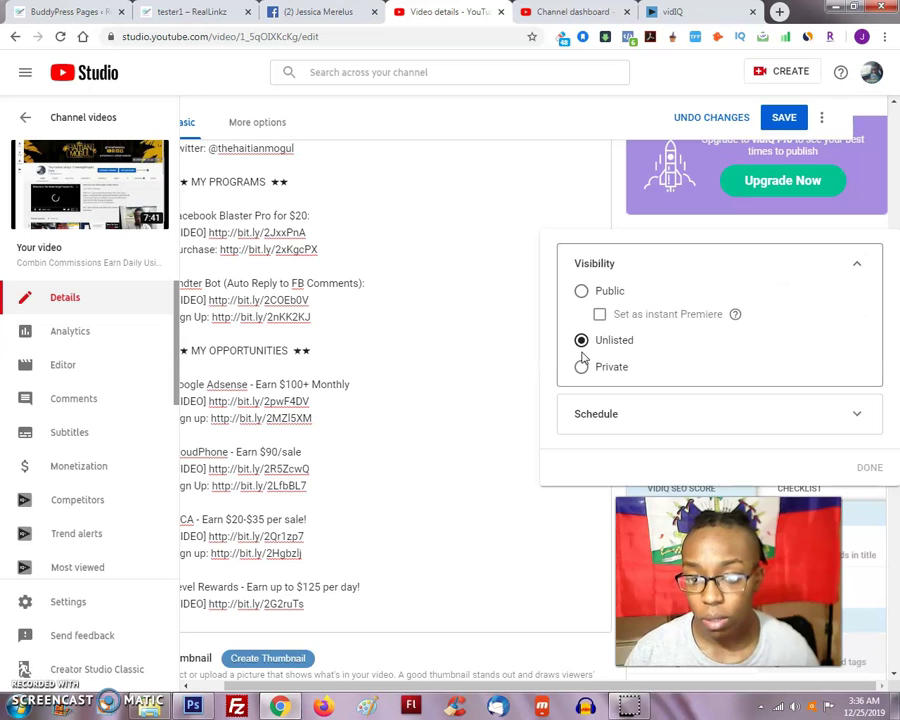
click(630, 413)
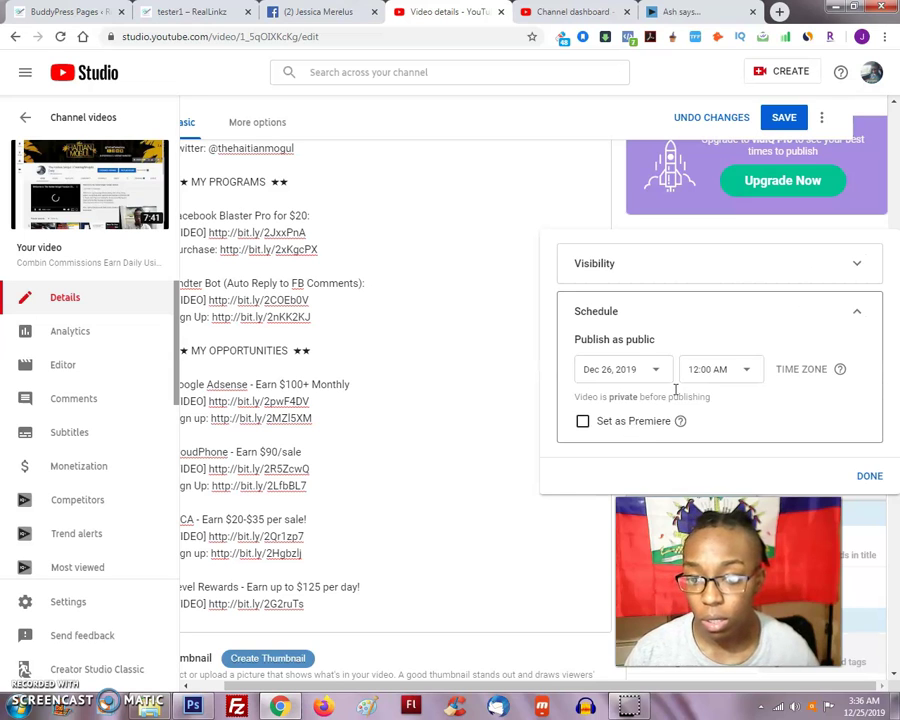
click(620, 372)
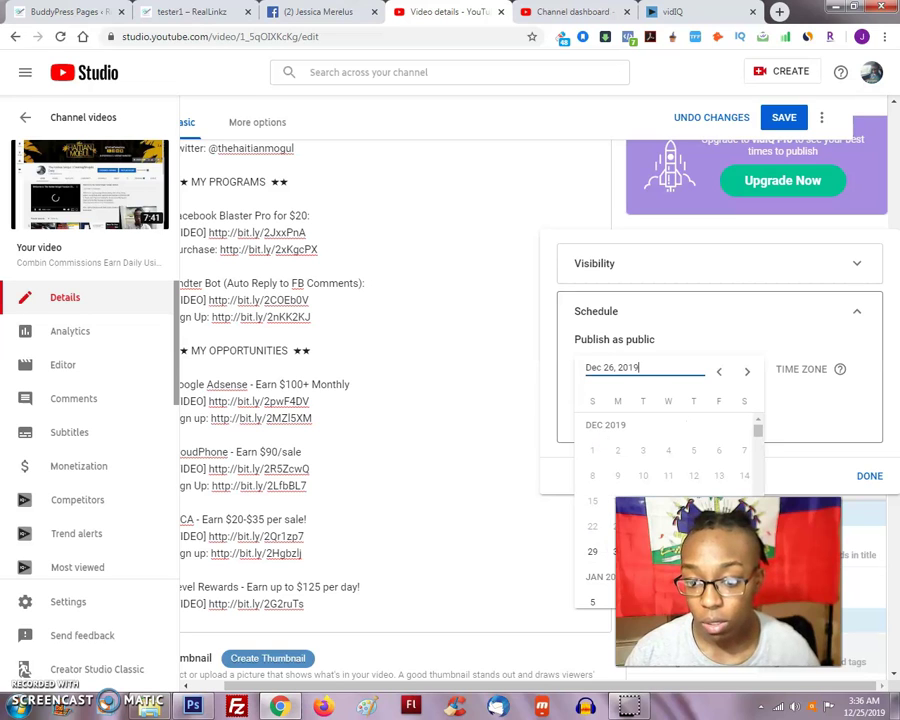
scroll(752, 424, down, 3)
scroll(713, 446, up, 2)
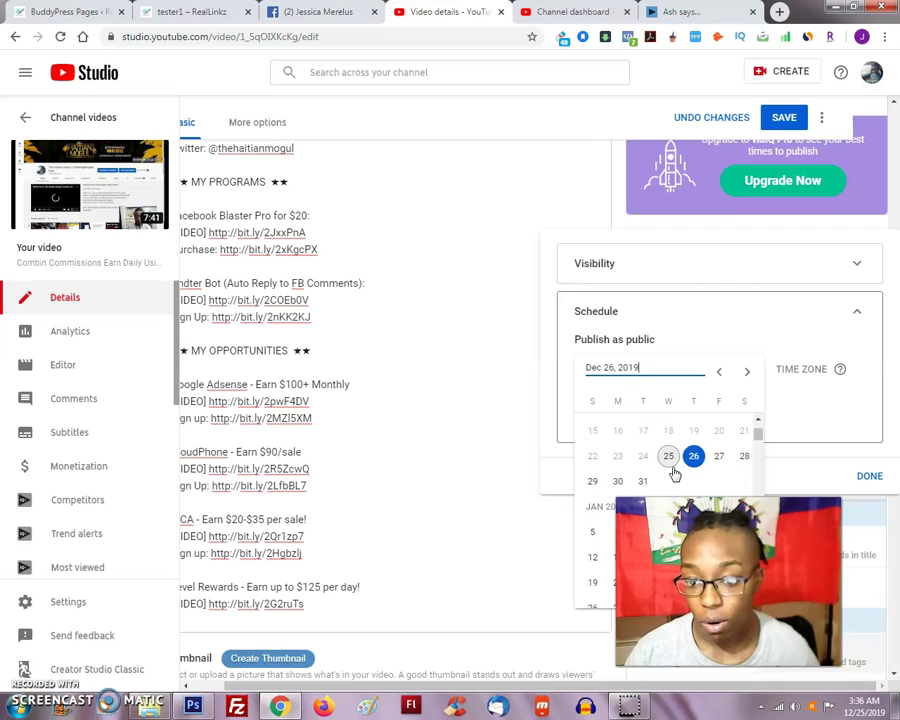
click(674, 468)
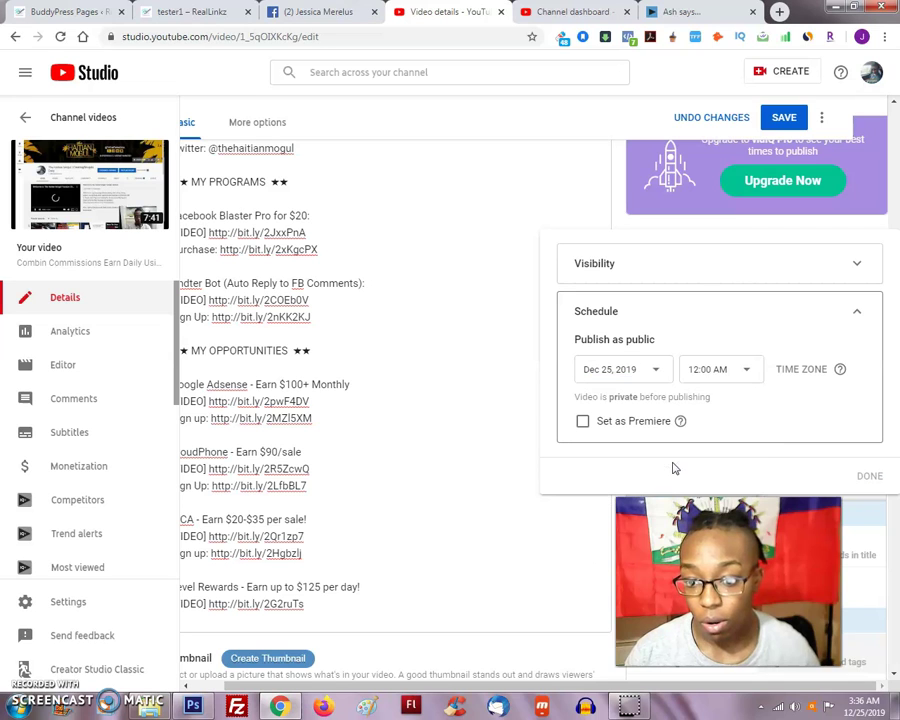
Step: Set the scheduled publish time to 10:00 AM
click(732, 372)
scroll(722, 455, down, 1)
scroll(726, 457, down, 8)
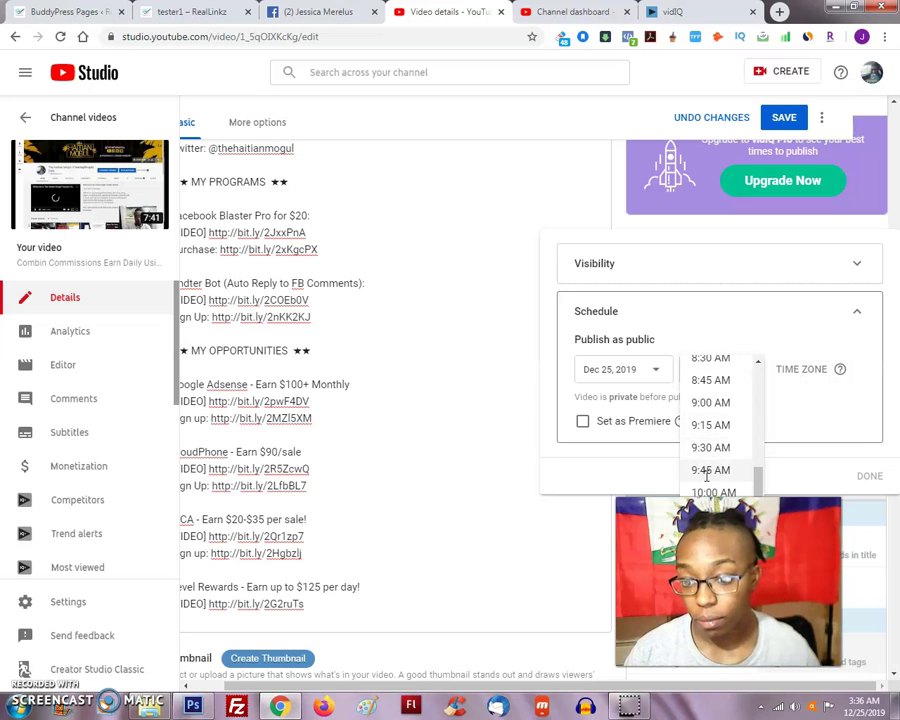
scroll(720, 445, down, 1)
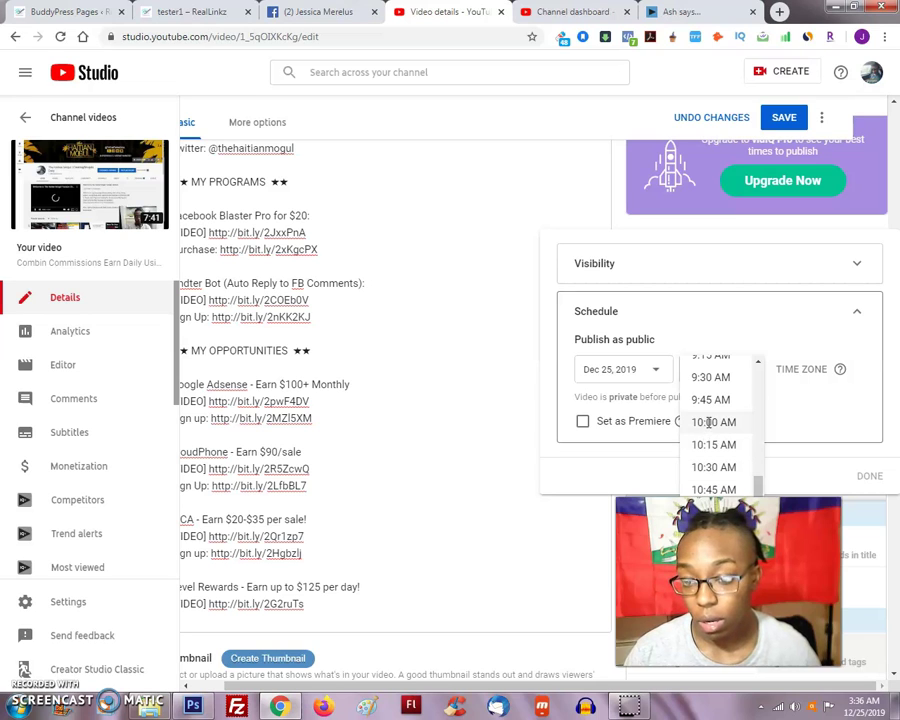
click(710, 422)
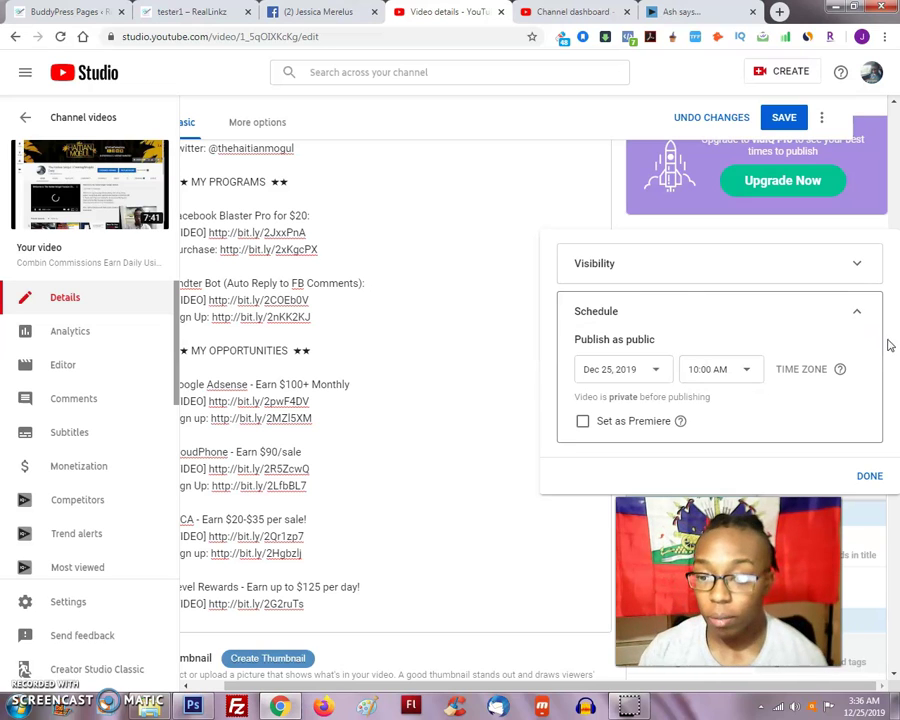
drag(897, 204, 620, 425)
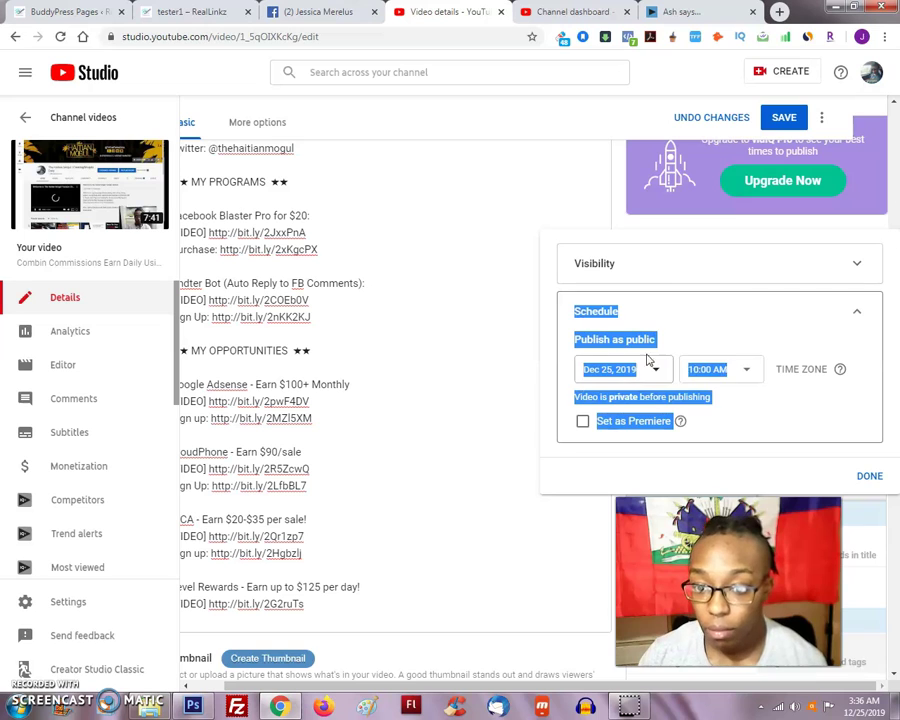
click(705, 327)
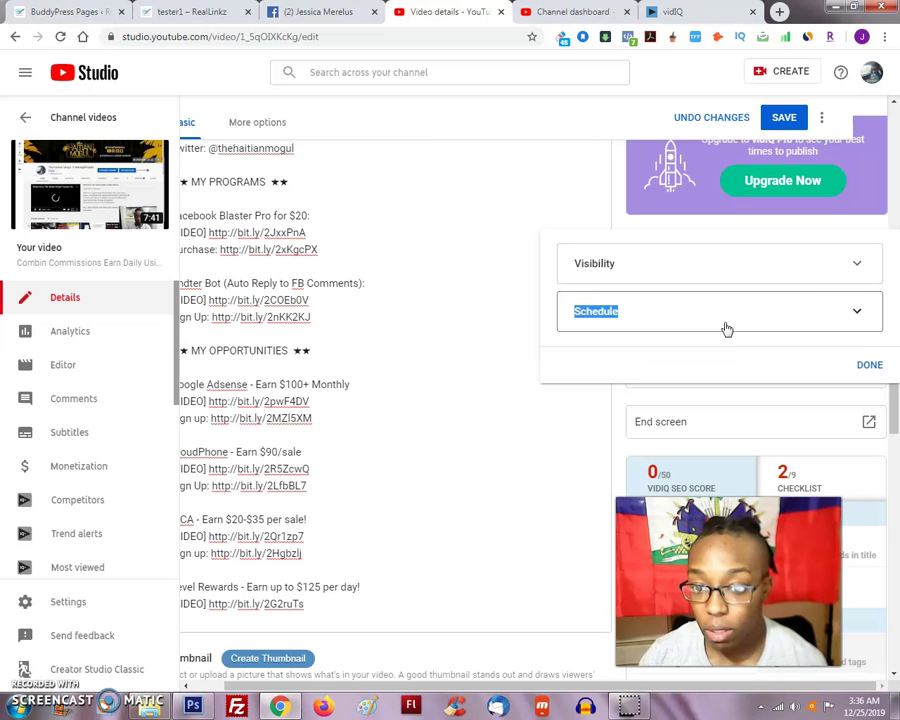
Step: Apply the schedule and add the video to the Free Software and Work From Home Opportunities playlists
click(869, 365)
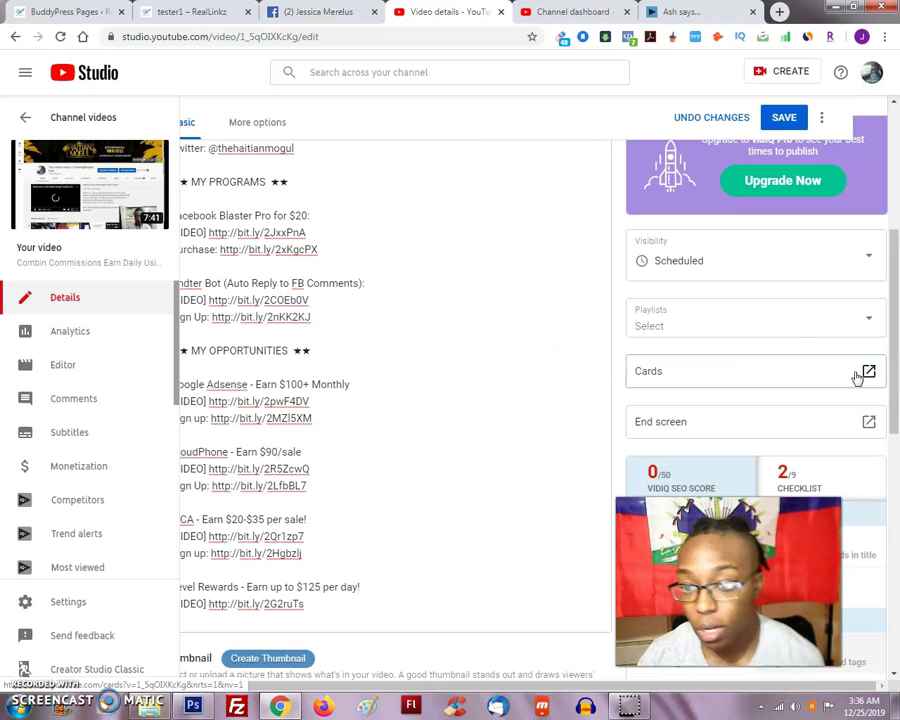
click(750, 322)
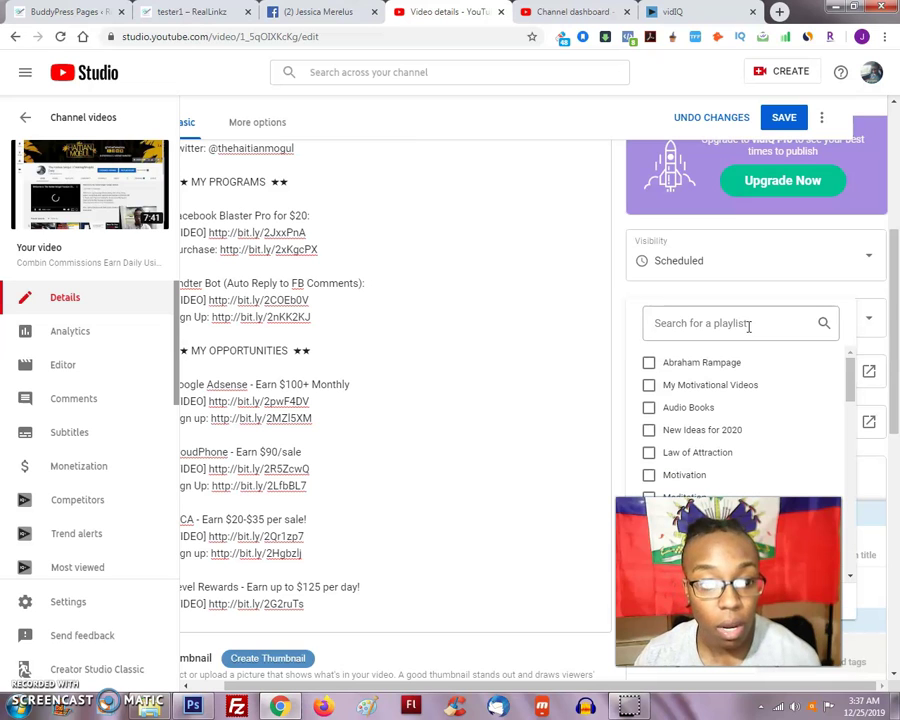
scroll(772, 400, down, 2)
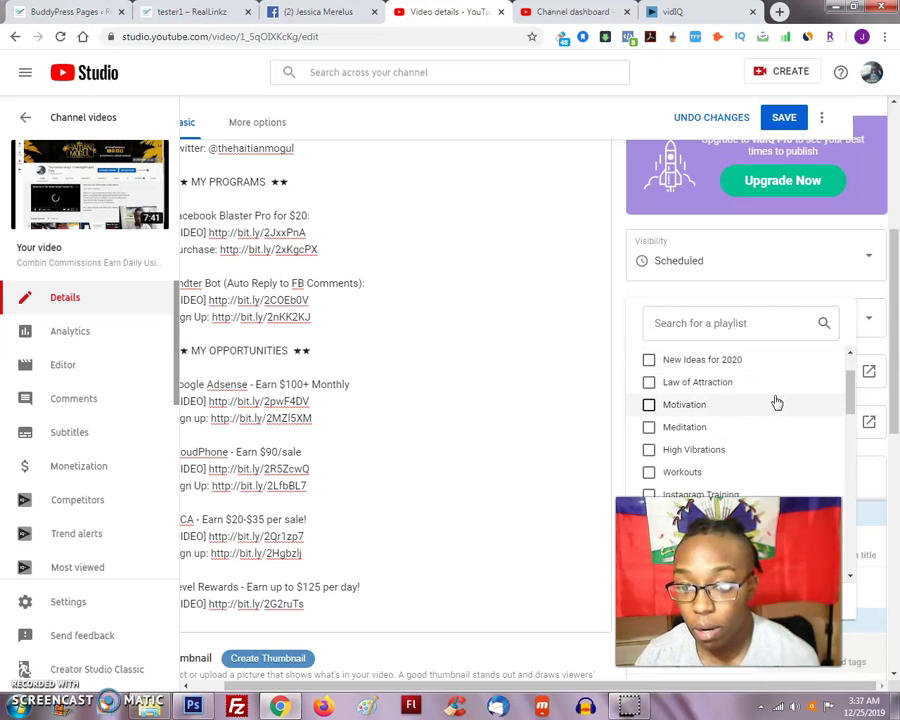
scroll(776, 402, down, 3)
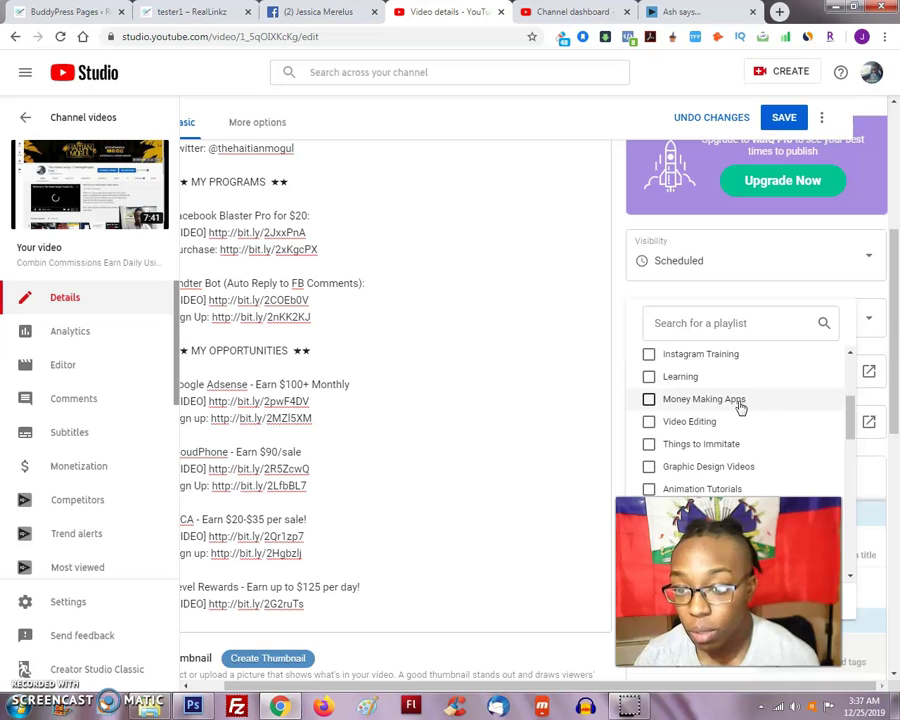
scroll(800, 405, down, 3)
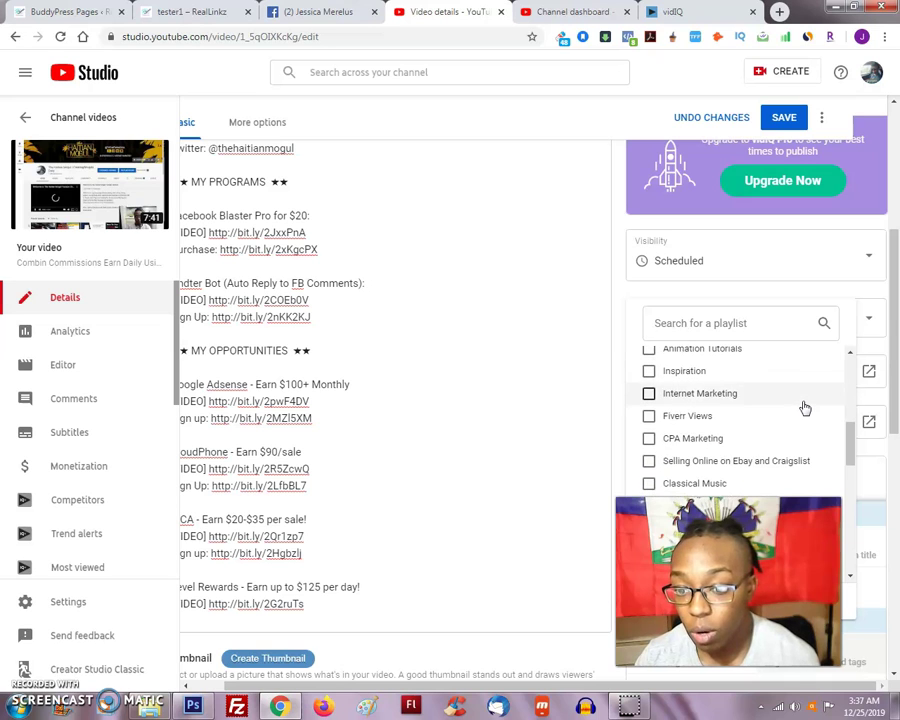
scroll(805, 408, down, 5)
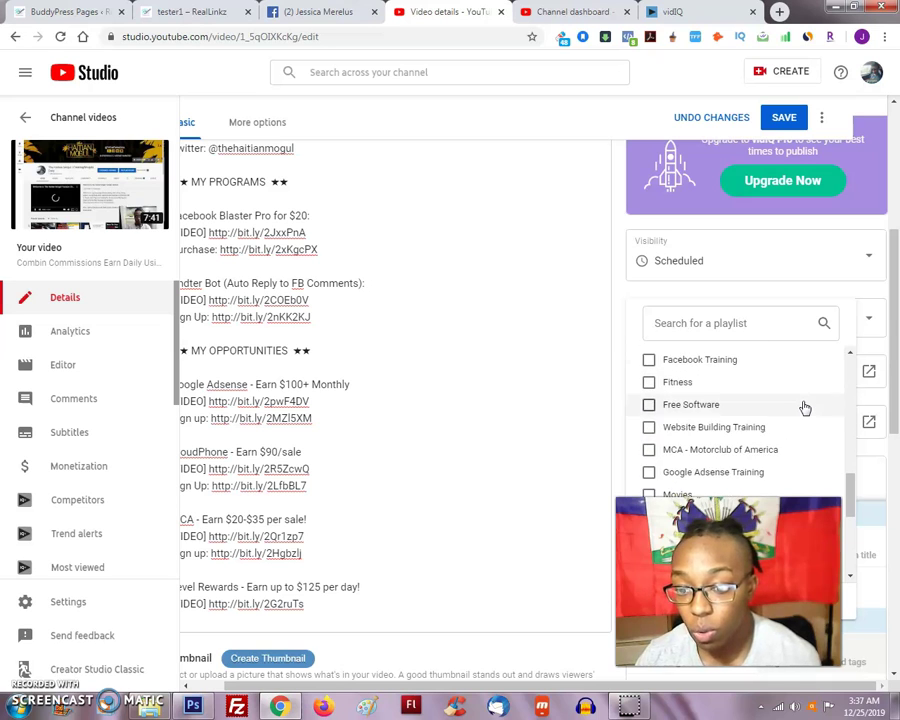
scroll(805, 408, down, 1)
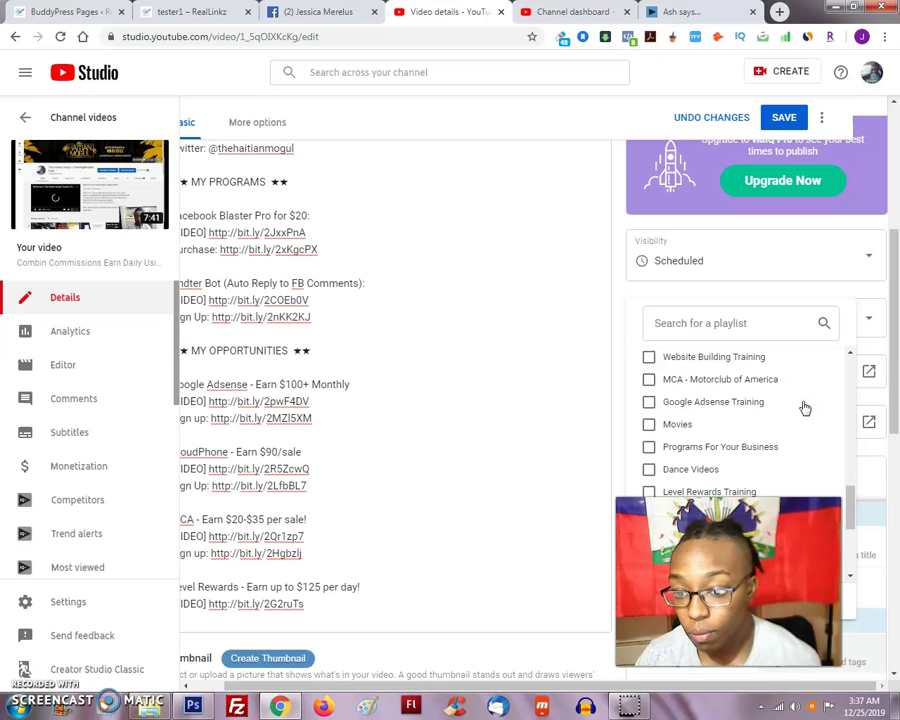
scroll(805, 408, up, 1)
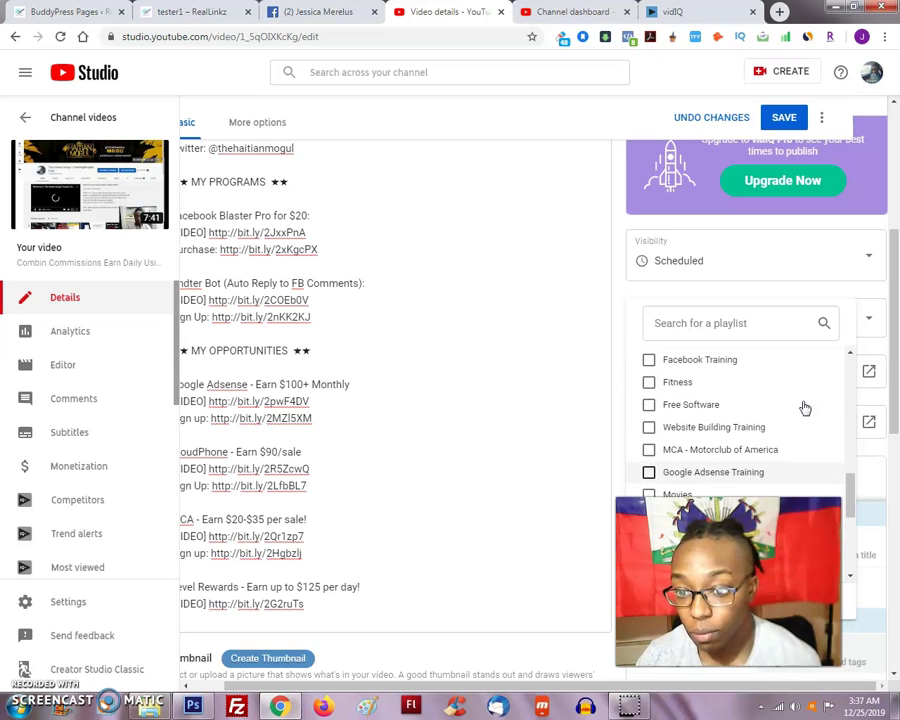
click(700, 405)
scroll(793, 401, down, 1)
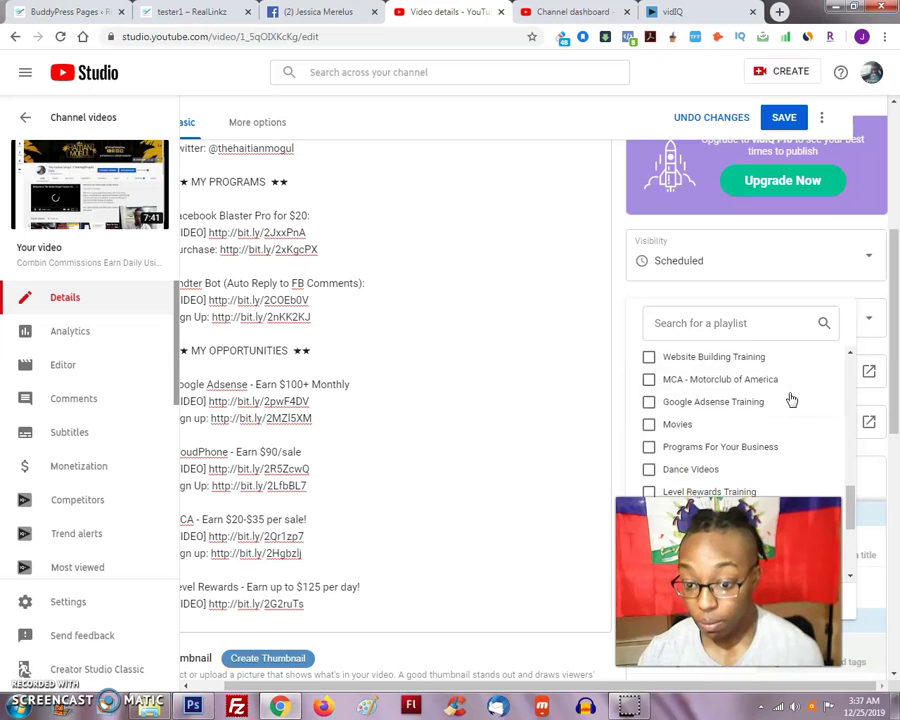
scroll(795, 402, down, 1)
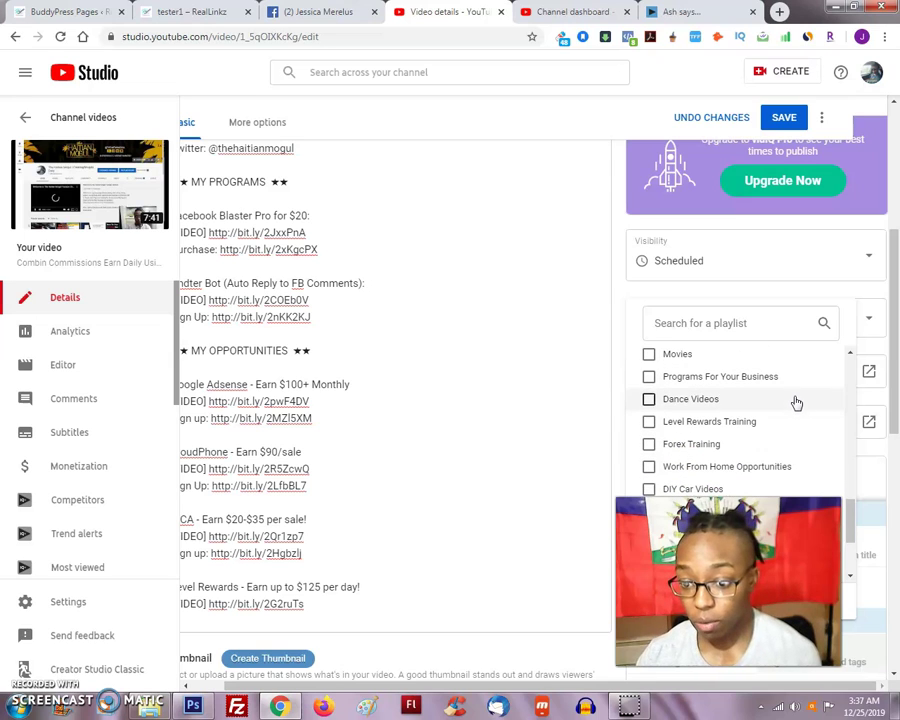
click(737, 478)
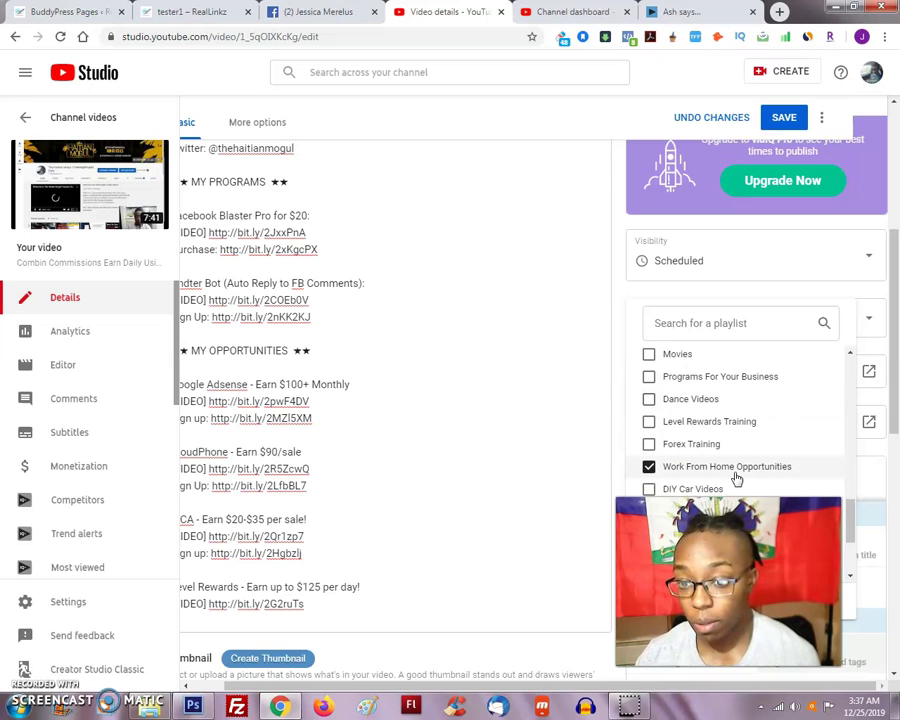
click(870, 354)
Step: Review the vidIQ Checklist and SEO Score tabs, then save the video details
scroll(870, 352, down, 2)
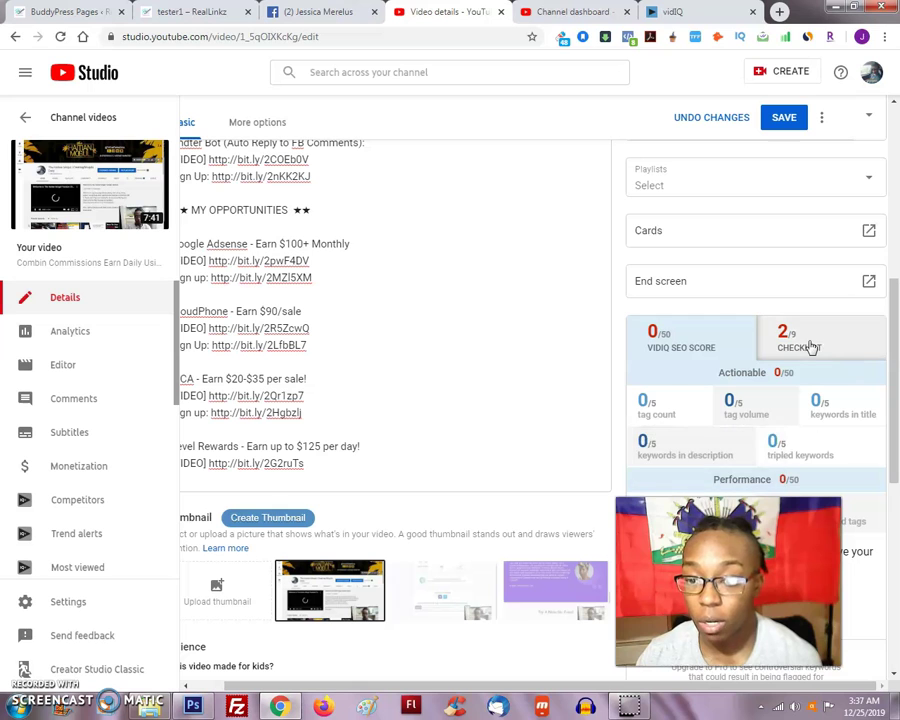
click(812, 340)
scroll(886, 372, down, 2)
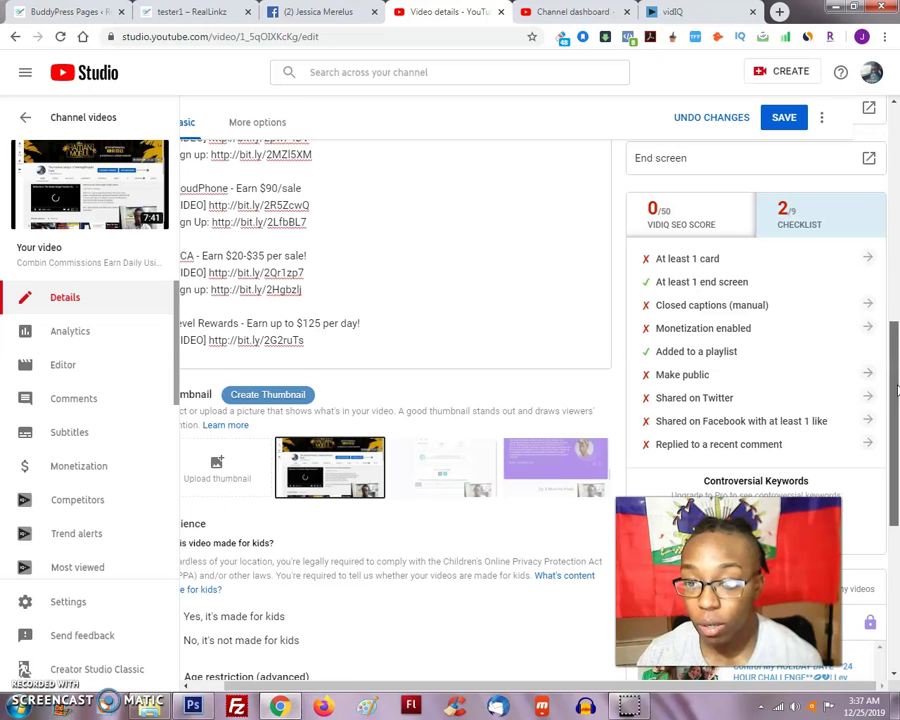
drag(897, 390, 897, 375)
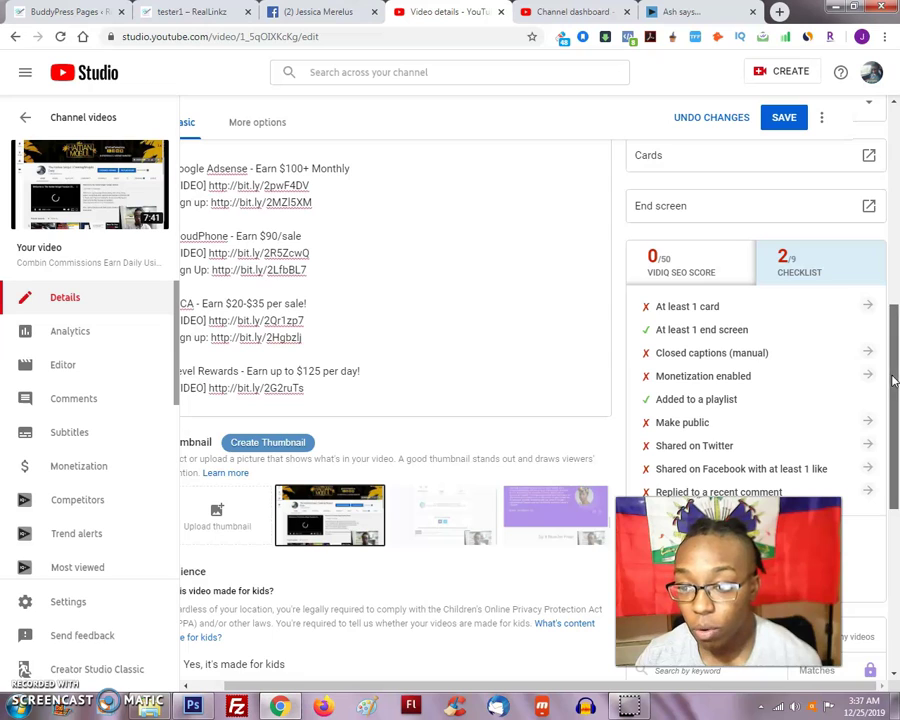
drag(895, 380, 895, 390)
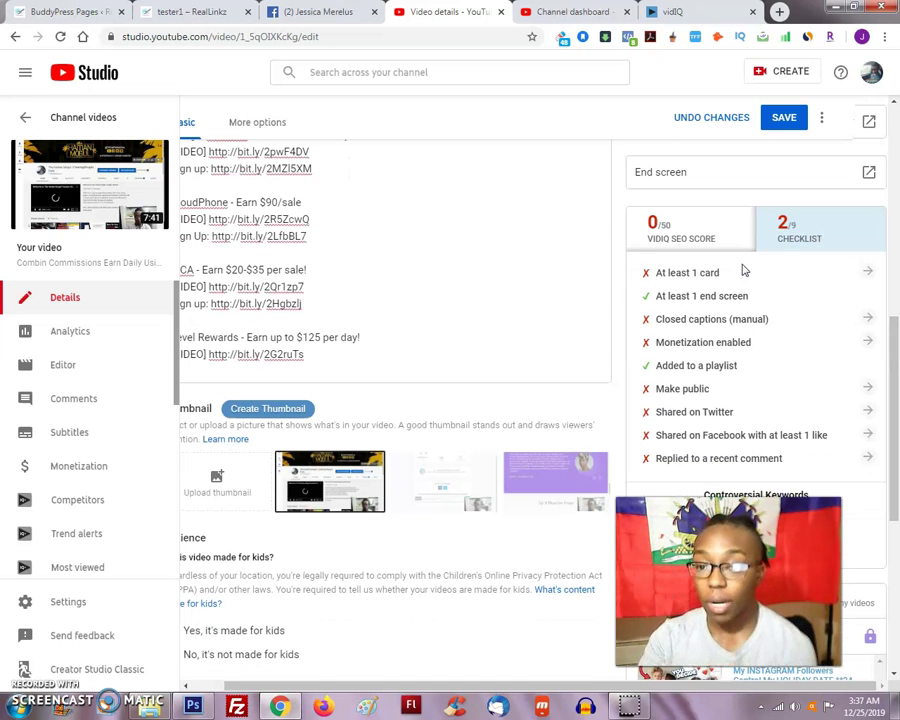
click(692, 233)
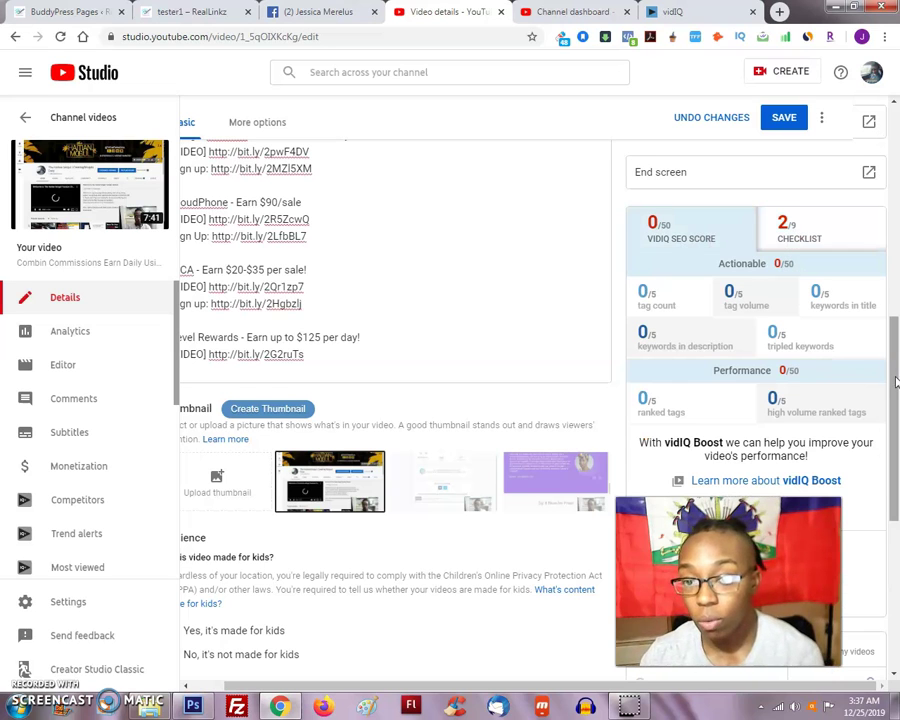
drag(890, 372, 893, 322)
click(784, 117)
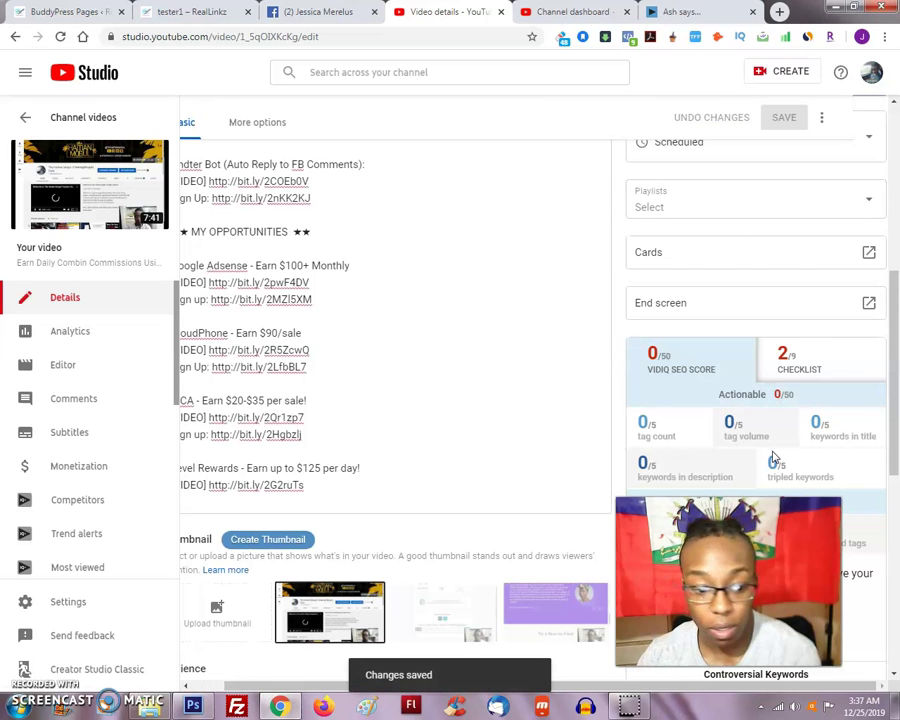
scroll(897, 378, down, 1)
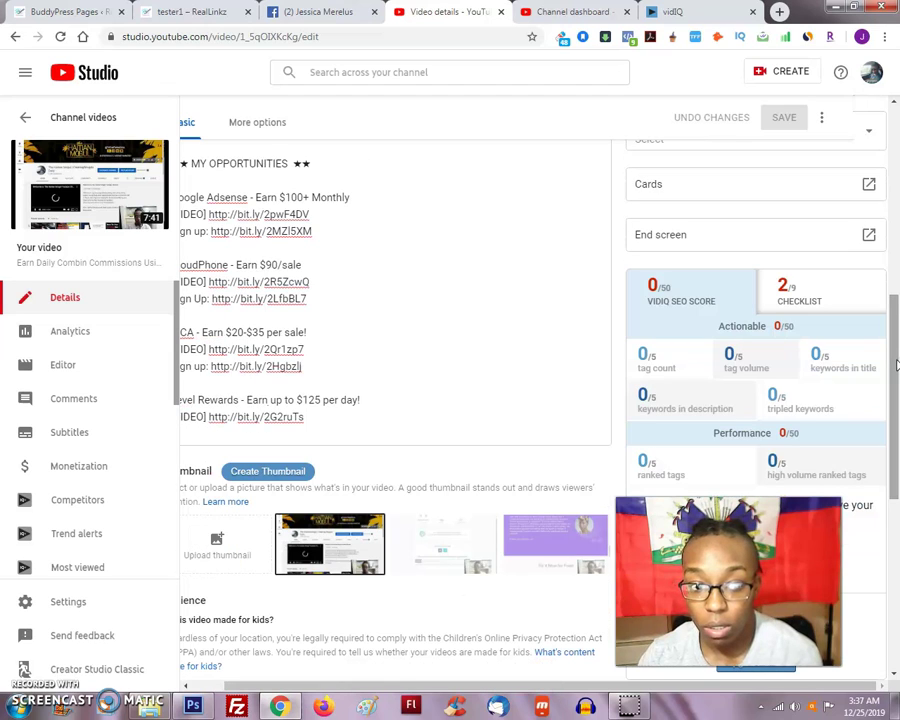
Step: Open the cards editor page for the video
click(866, 187)
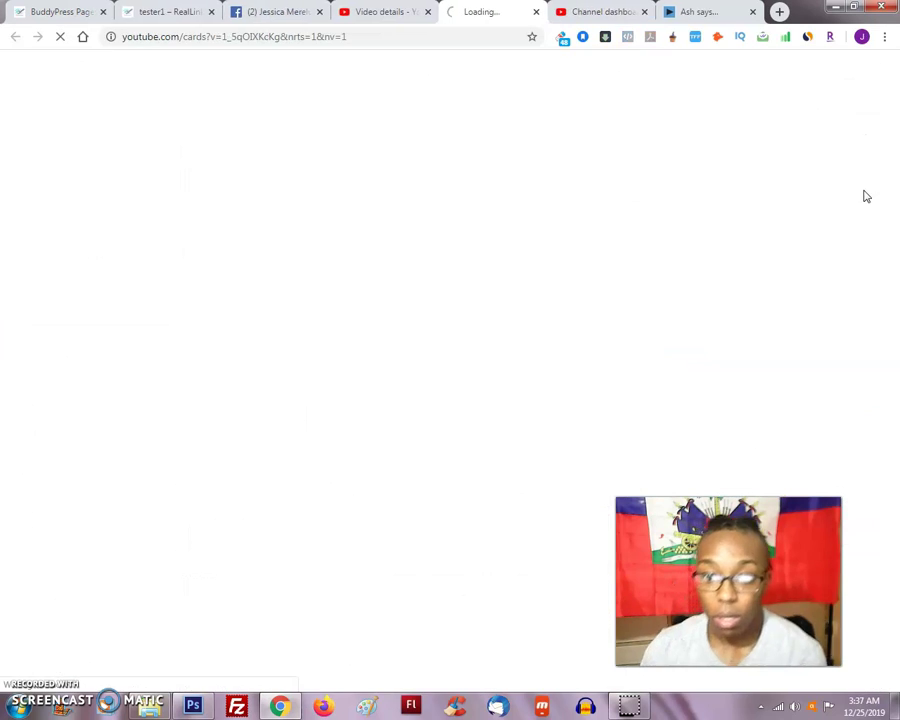
key(ctrl+shift+Tab)
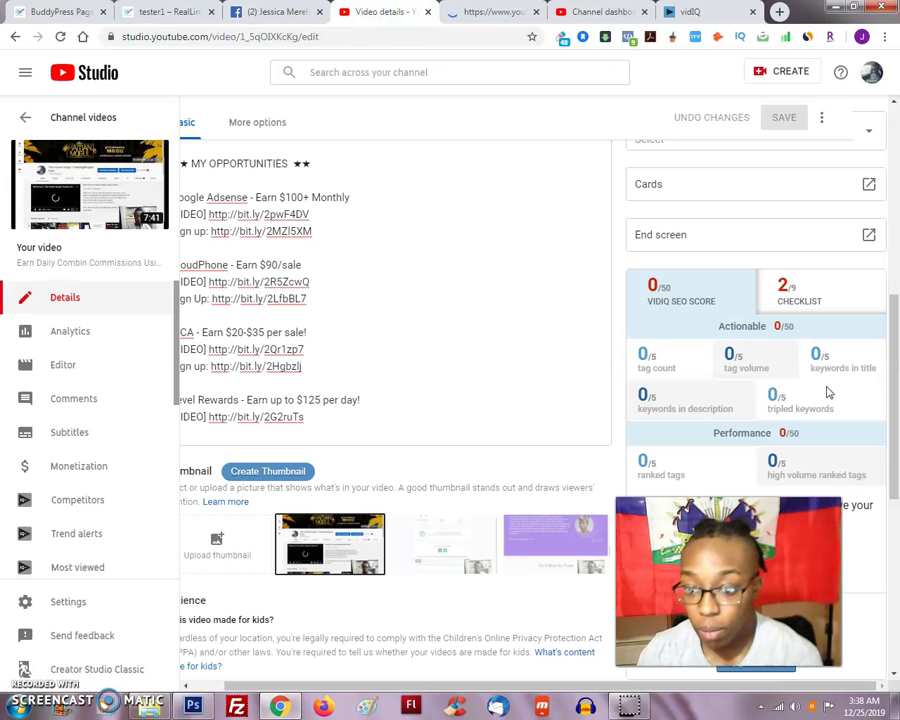
click(834, 307)
scroll(760, 400, down, 1)
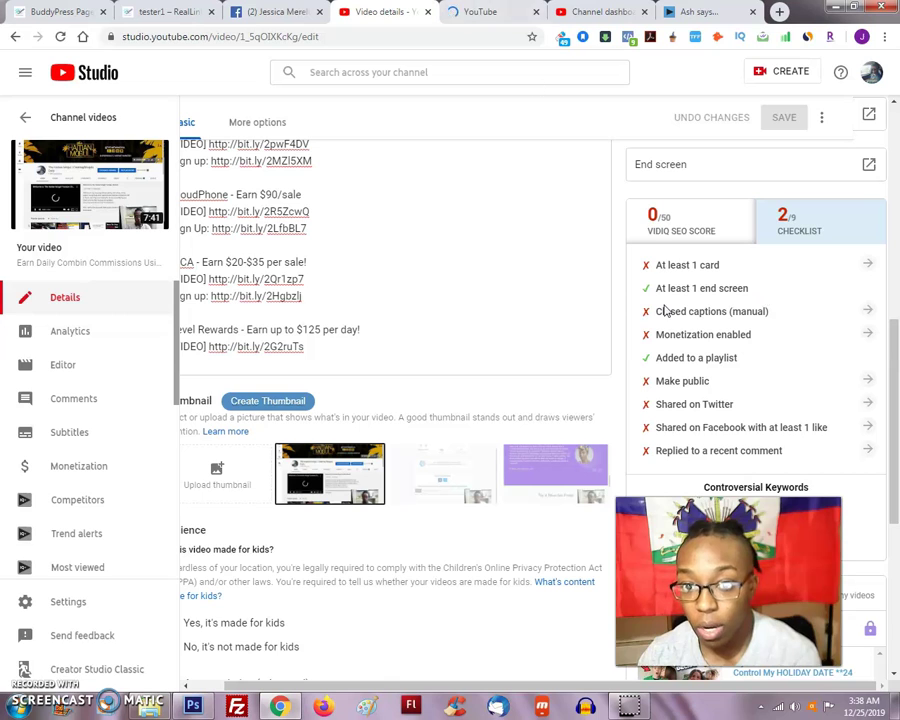
click(482, 12)
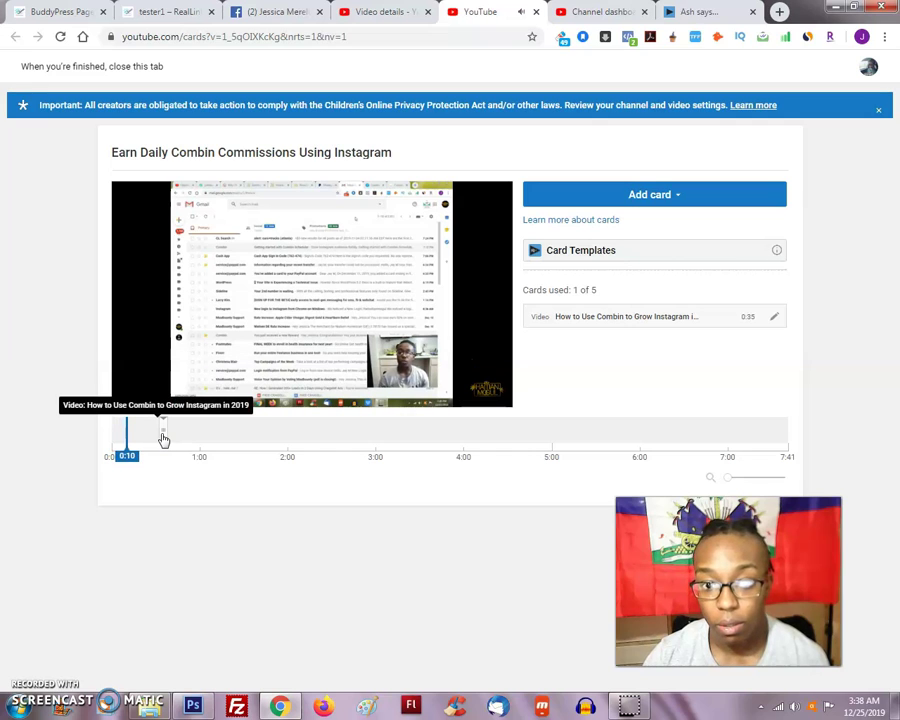
Step: Preview the existing video card and drag it earlier to 0:31, then replay to check
click(149, 428)
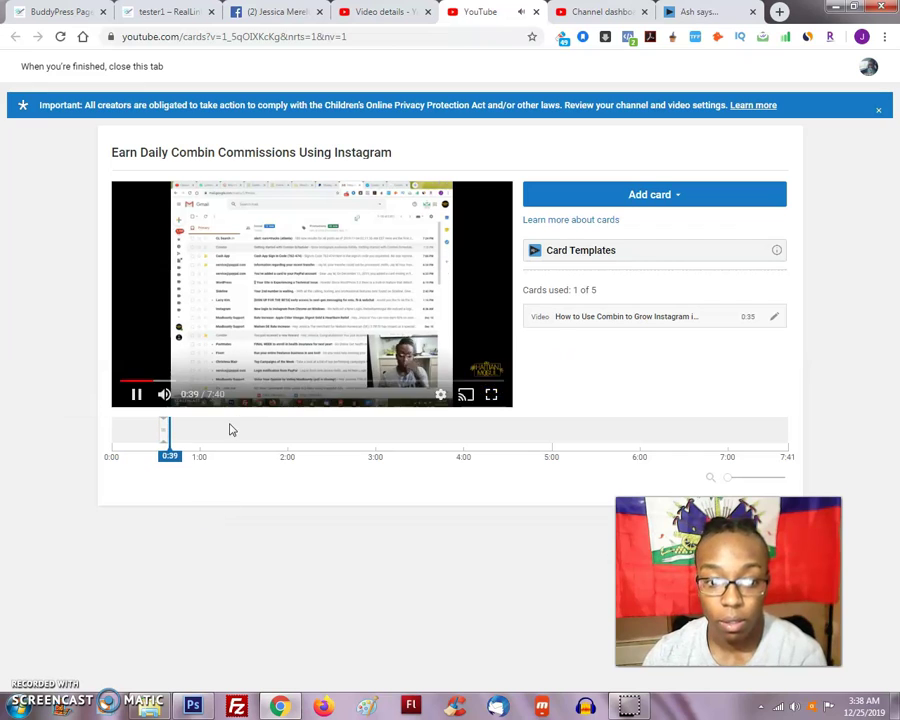
click(166, 432)
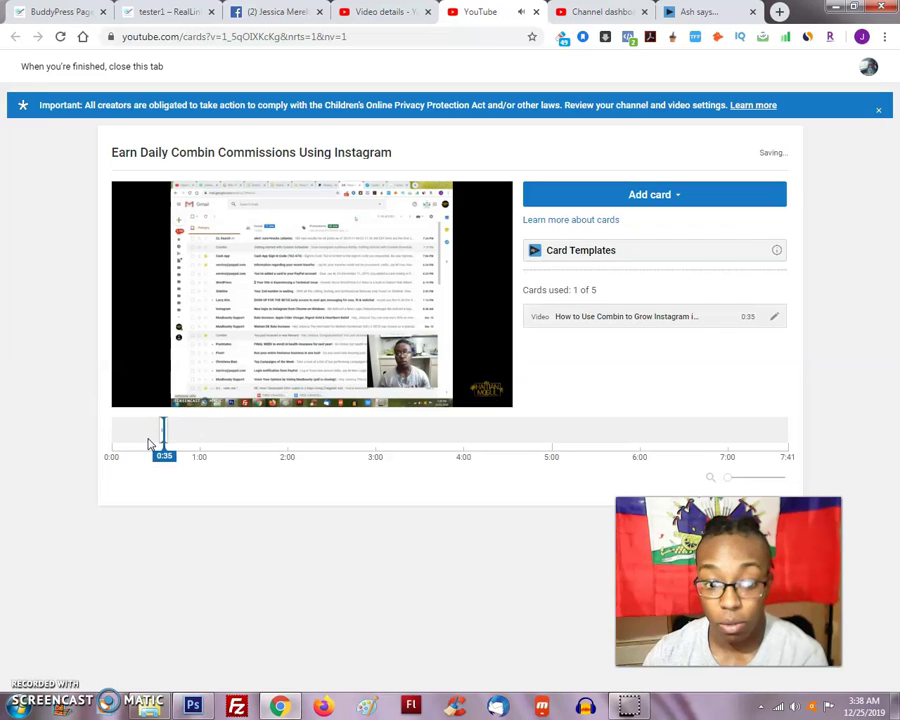
click(149, 433)
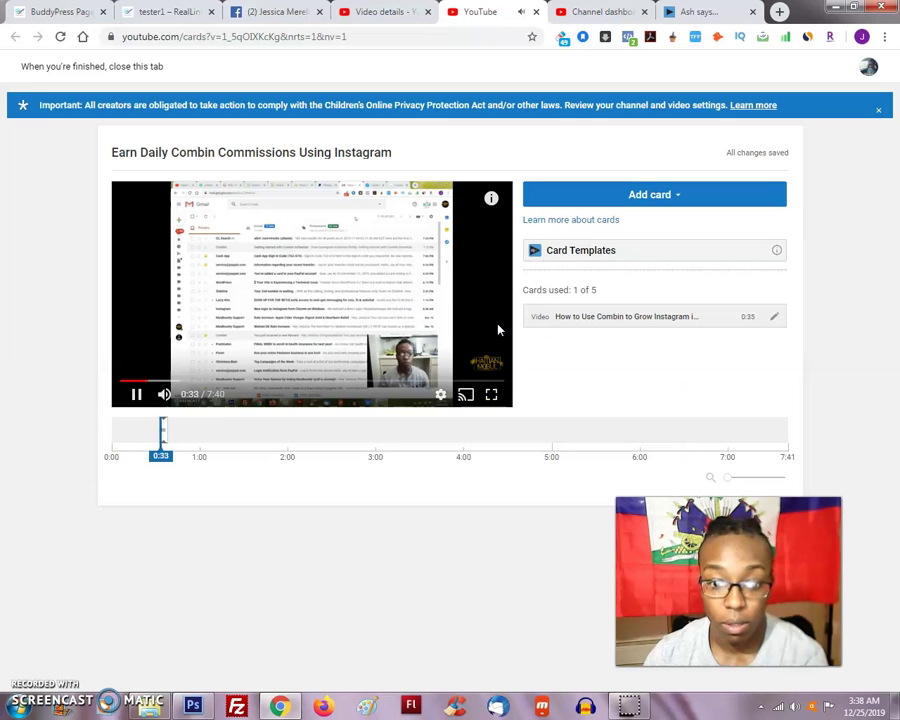
click(491, 199)
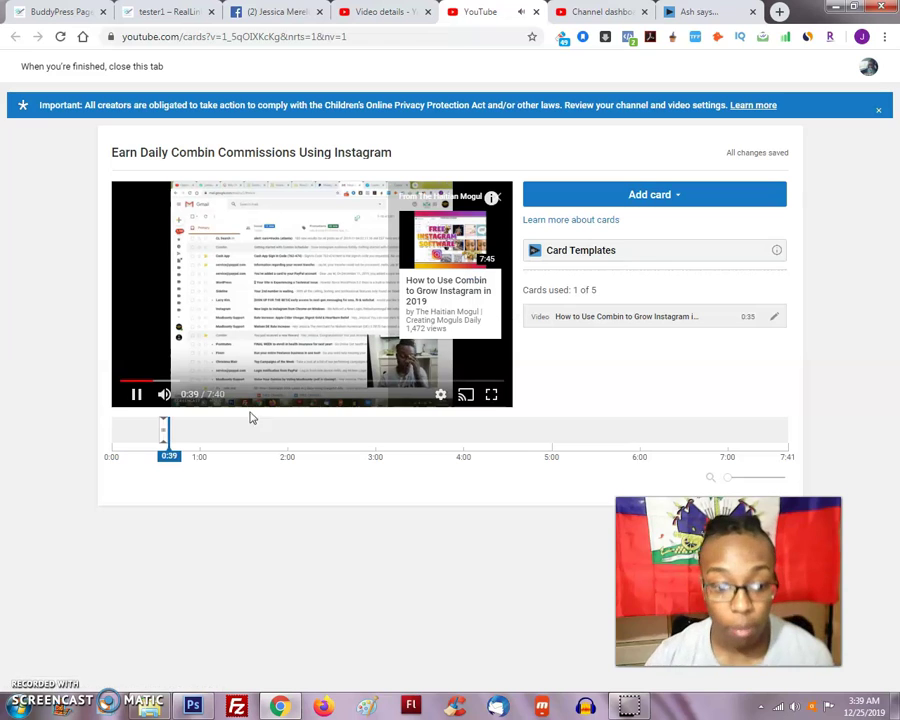
click(138, 395)
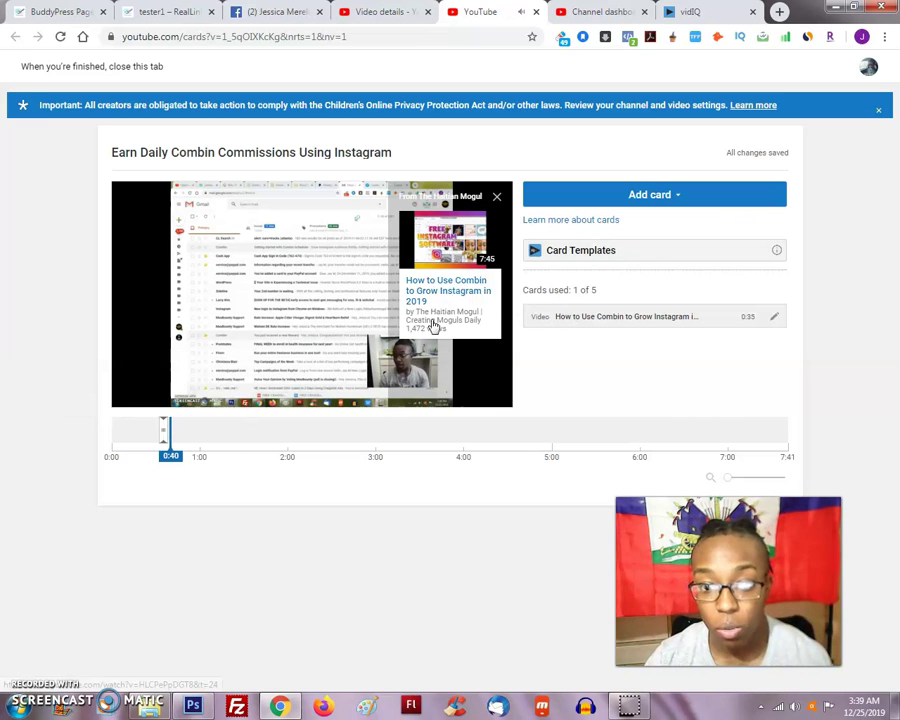
drag(162, 432, 145, 432)
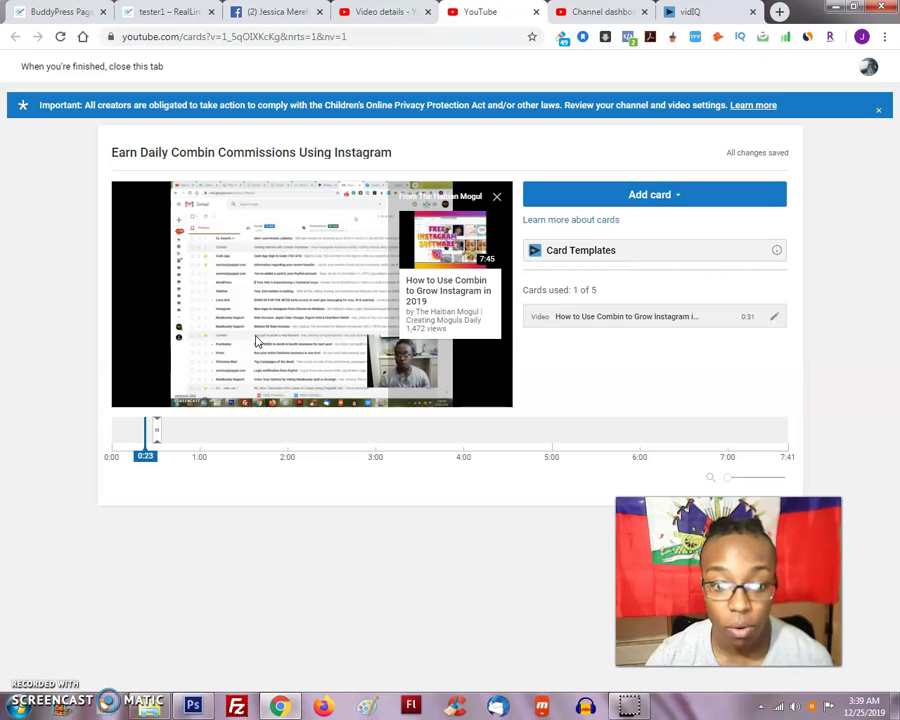
click(138, 400)
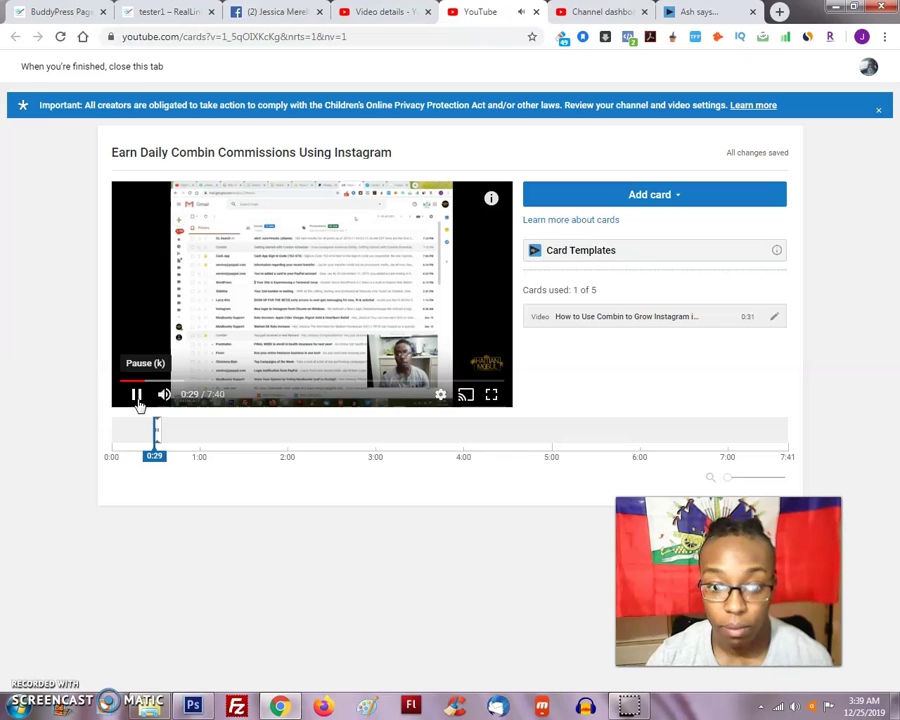
Step: Pause the preview at 0:30, dismiss the card type choices, and close the cards editor tab
click(137, 395)
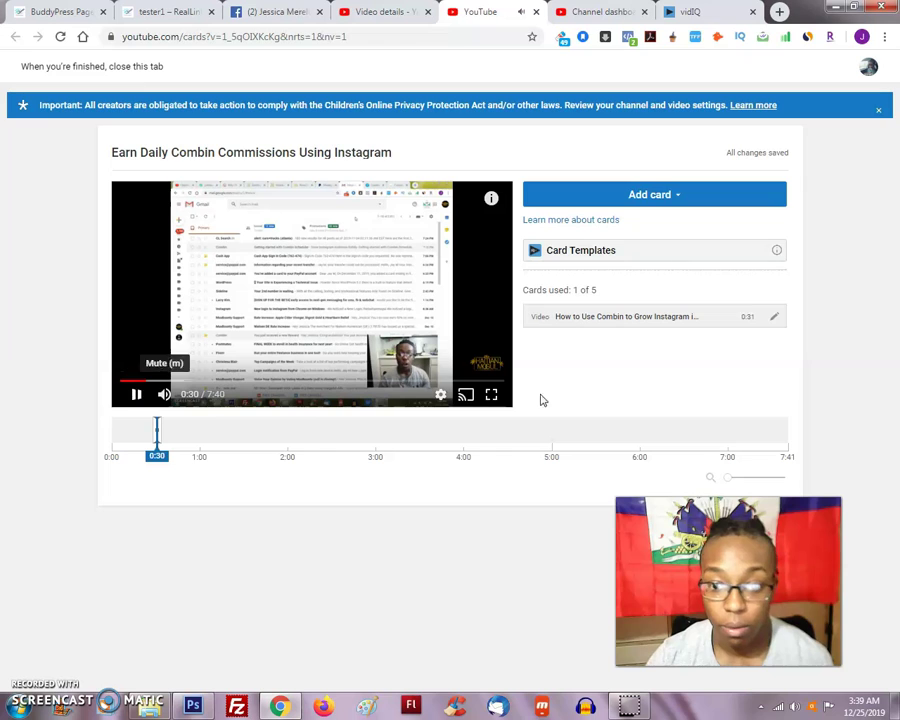
click(705, 200)
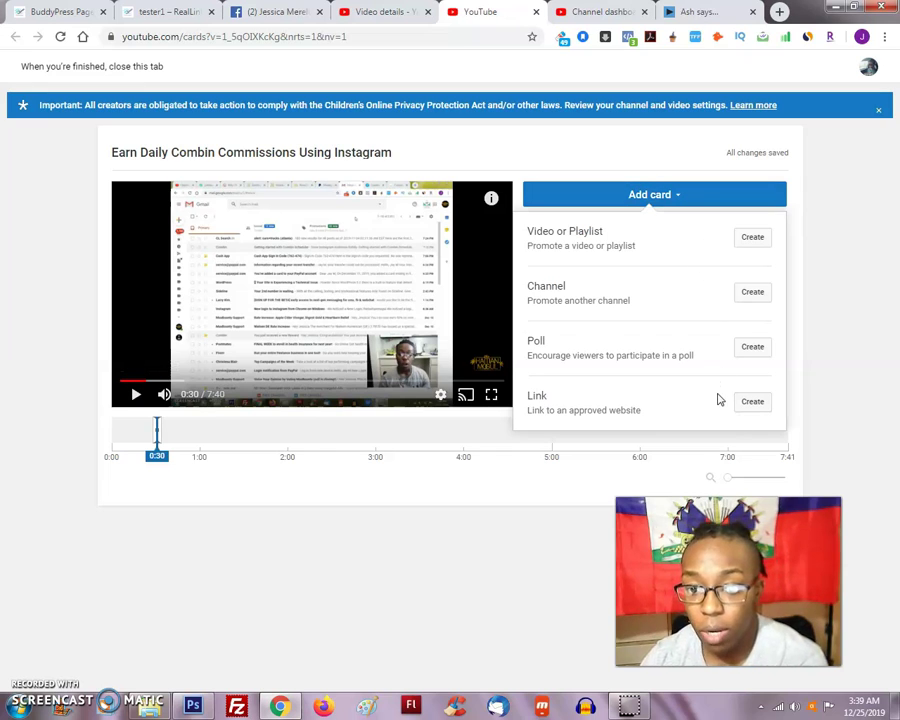
click(821, 327)
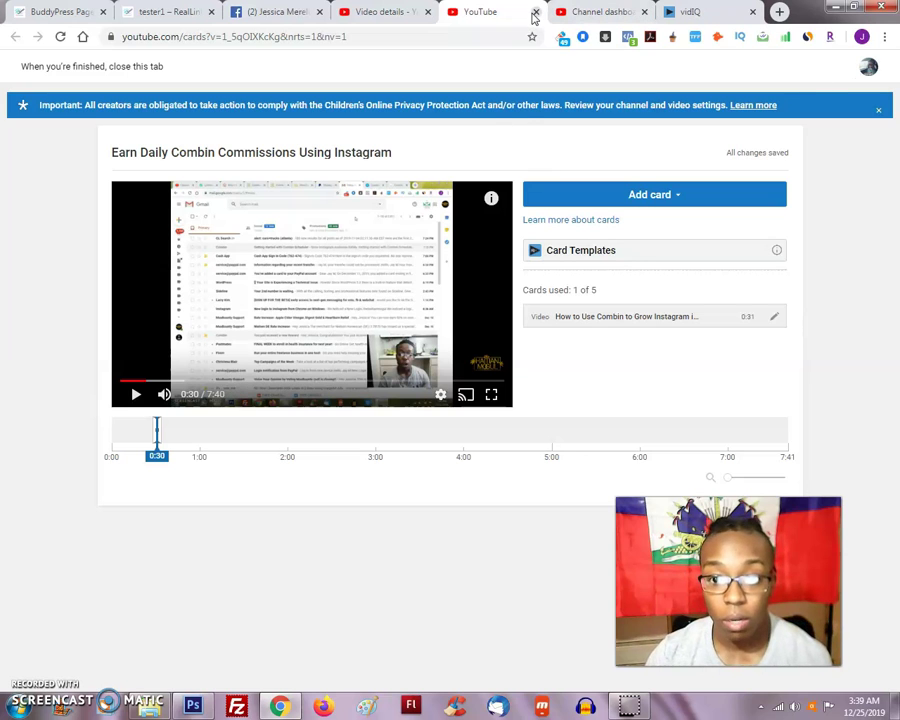
click(536, 11)
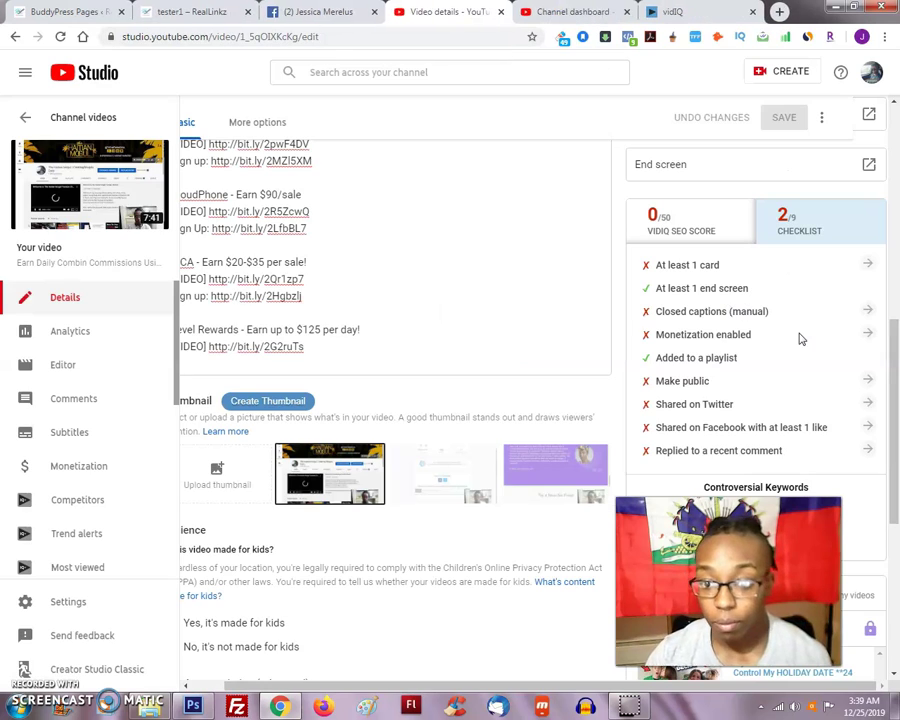
click(869, 264)
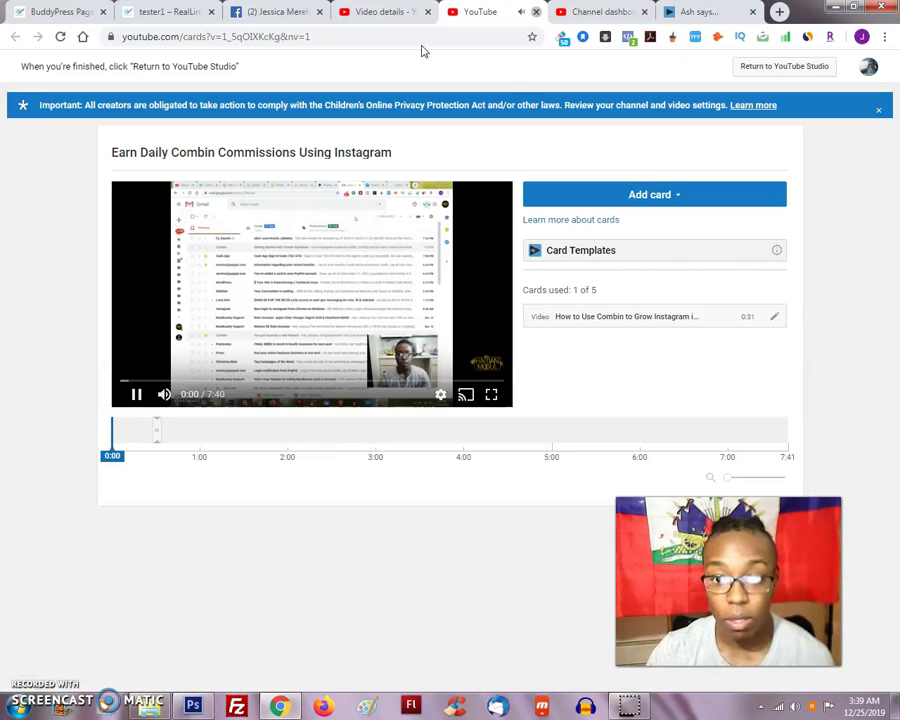
key(ctrl+w)
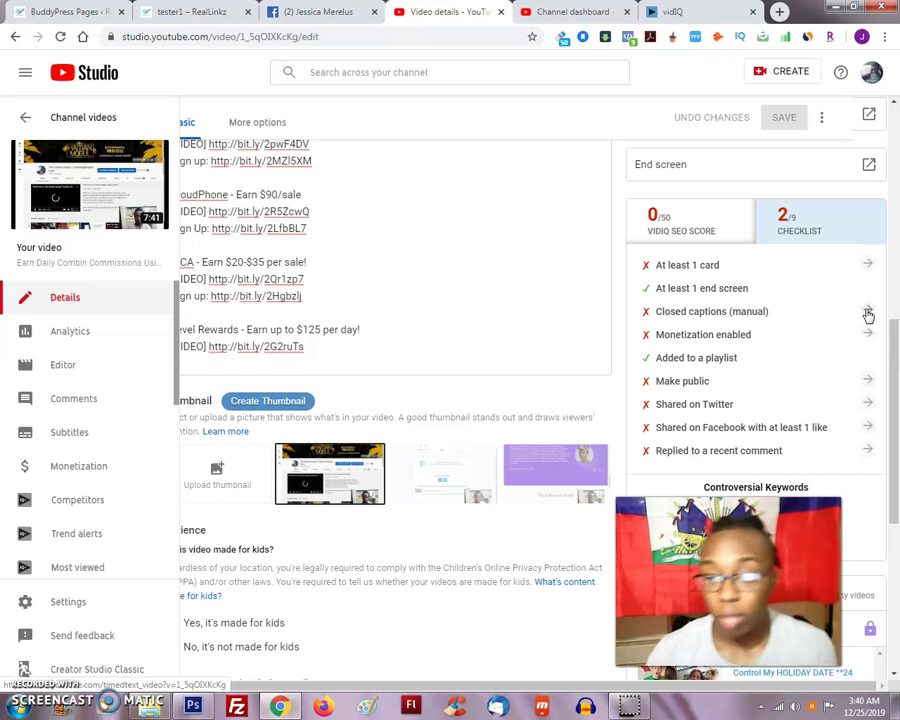
click(868, 314)
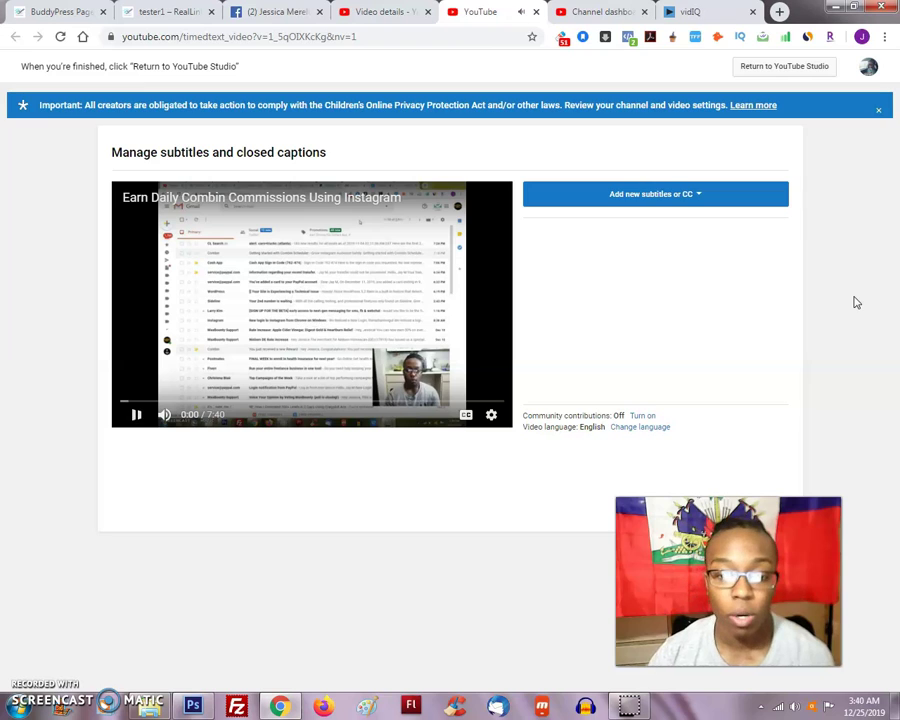
click(136, 414)
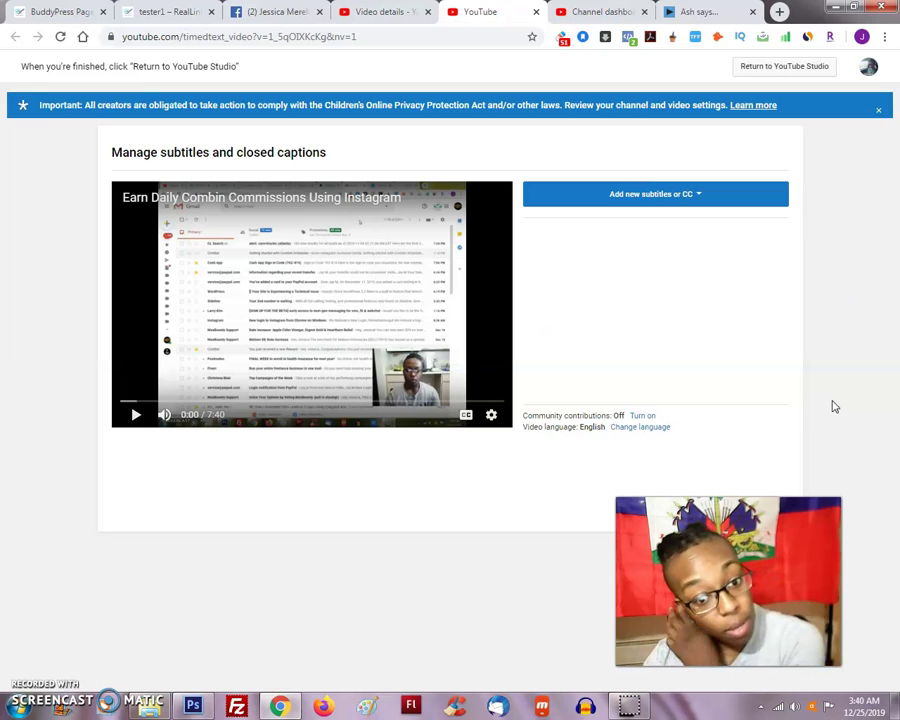
click(702, 196)
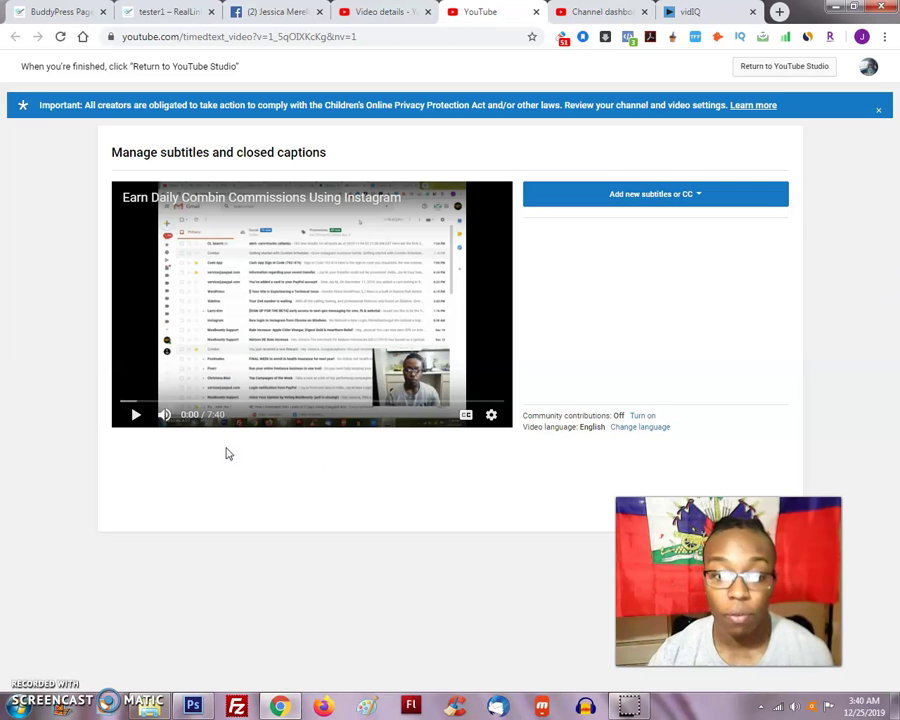
click(136, 418)
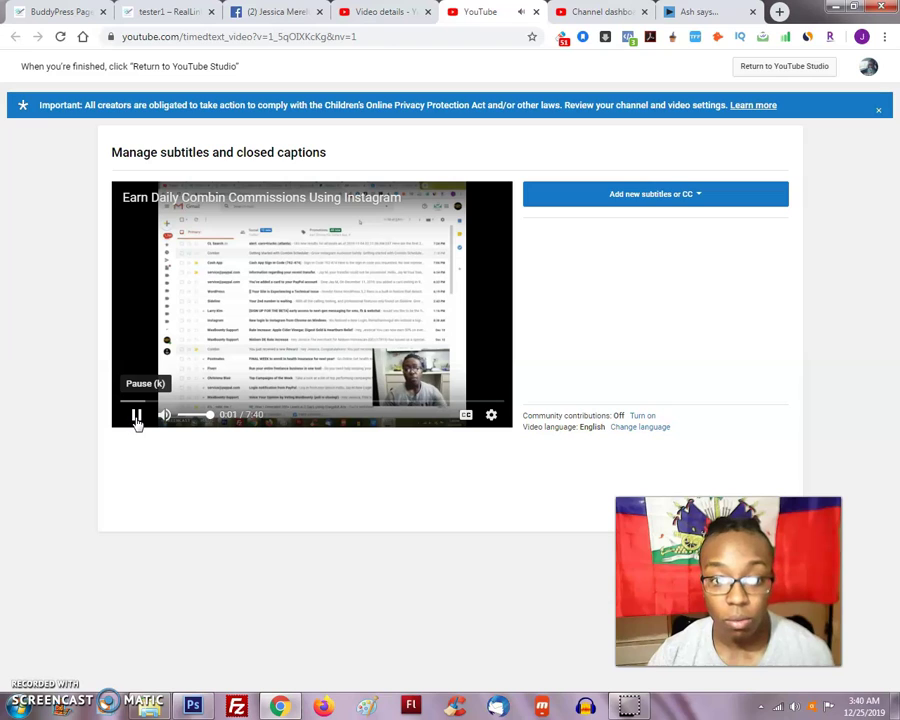
click(136, 418)
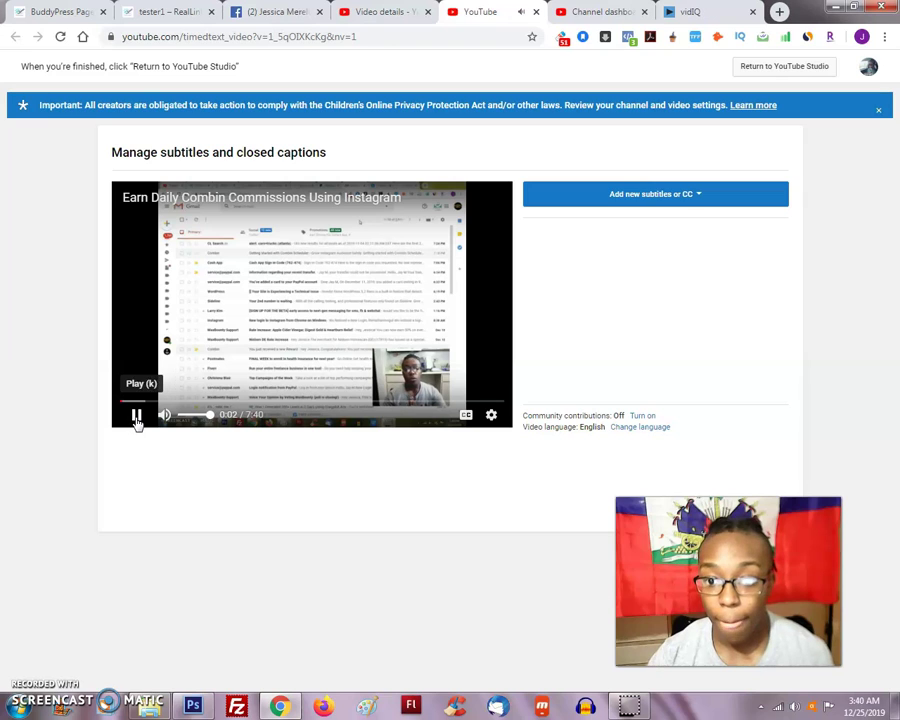
click(682, 200)
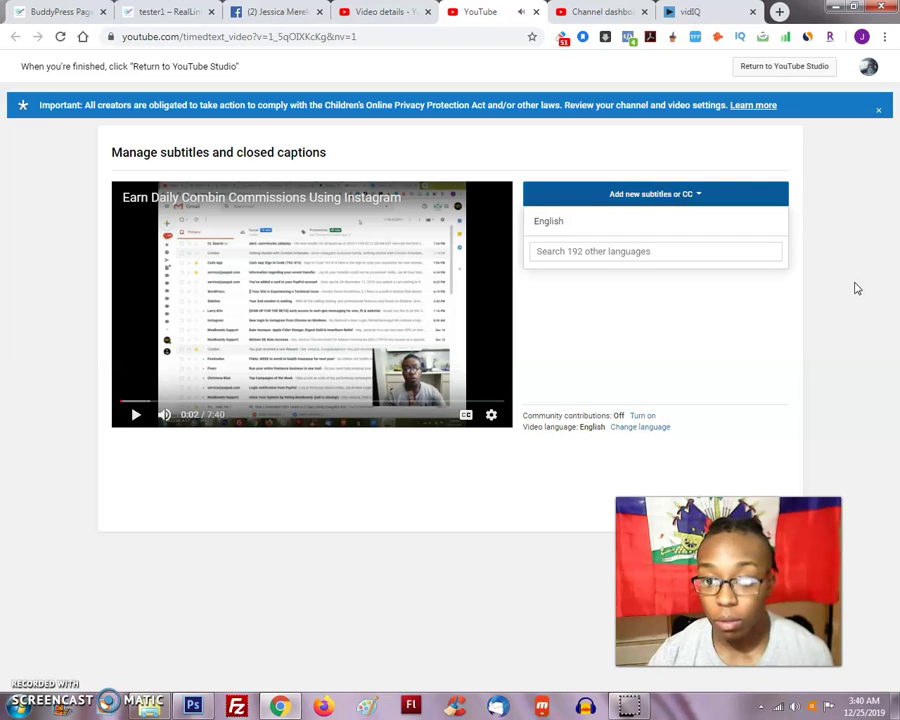
click(557, 225)
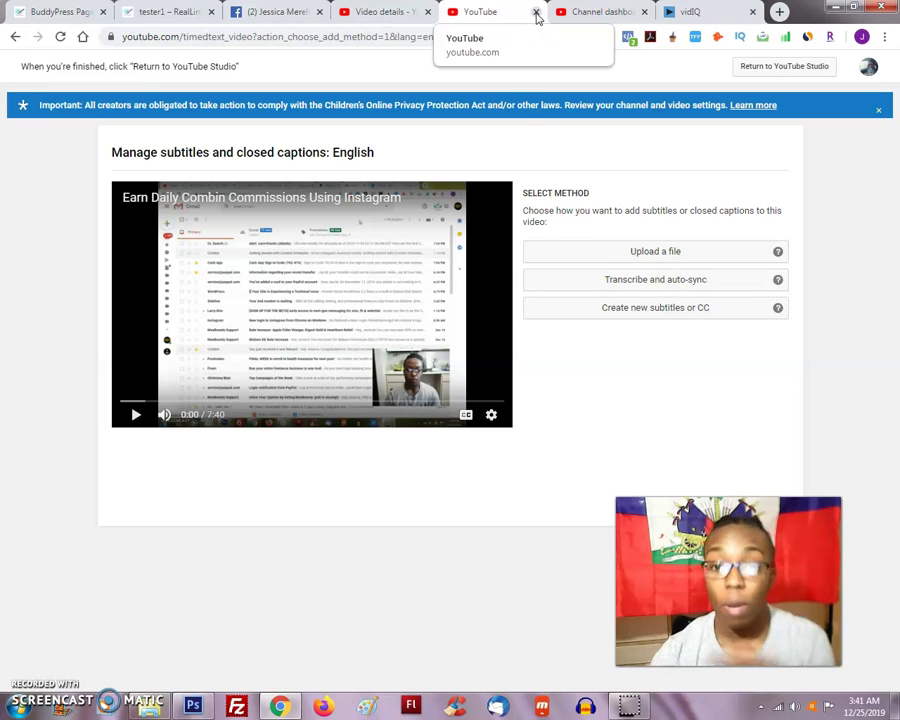
click(536, 13)
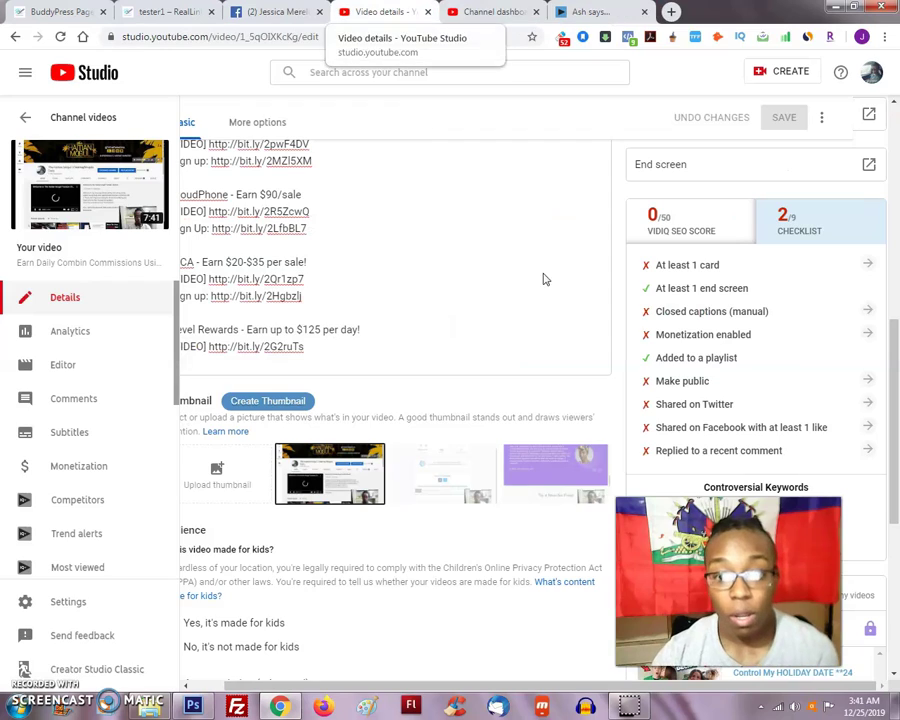
click(869, 336)
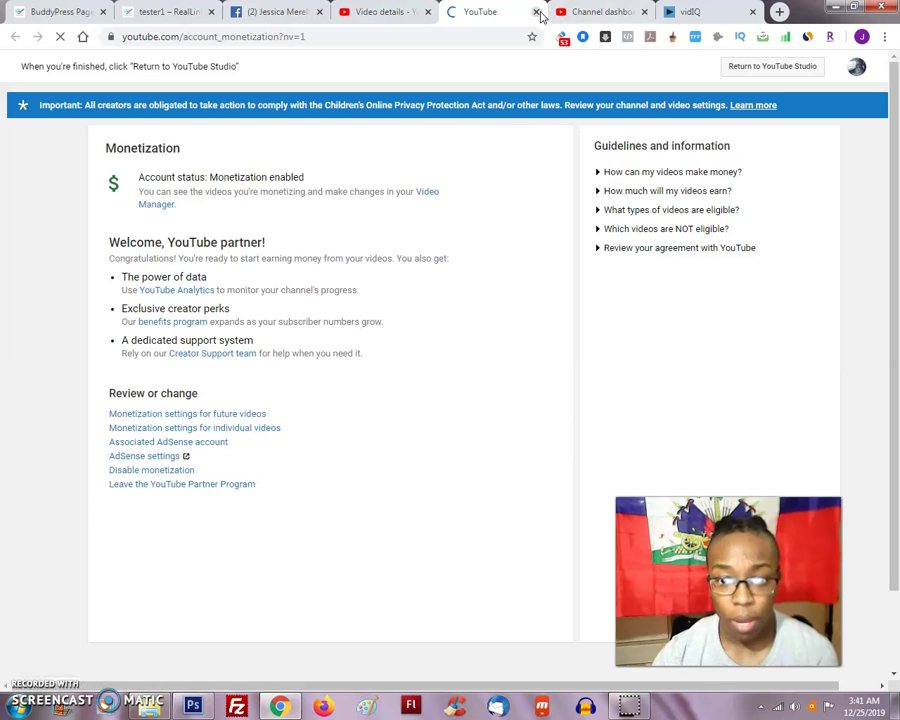
key(ctrl+w)
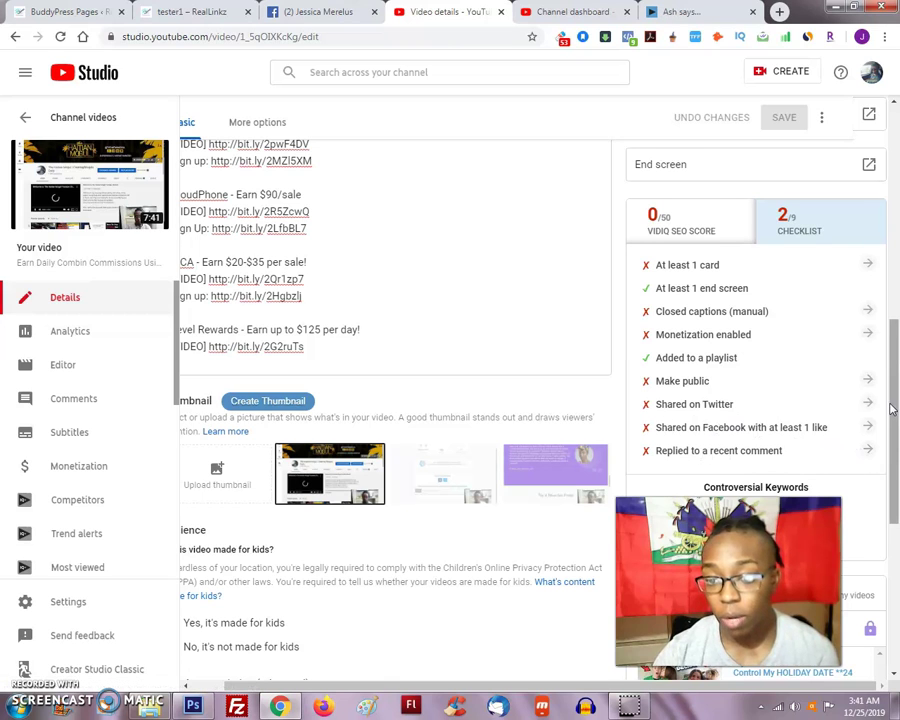
Step: Scroll to the Thumbnail section and open the Upload thumbnail file picker
scroll(880, 402, down, 2)
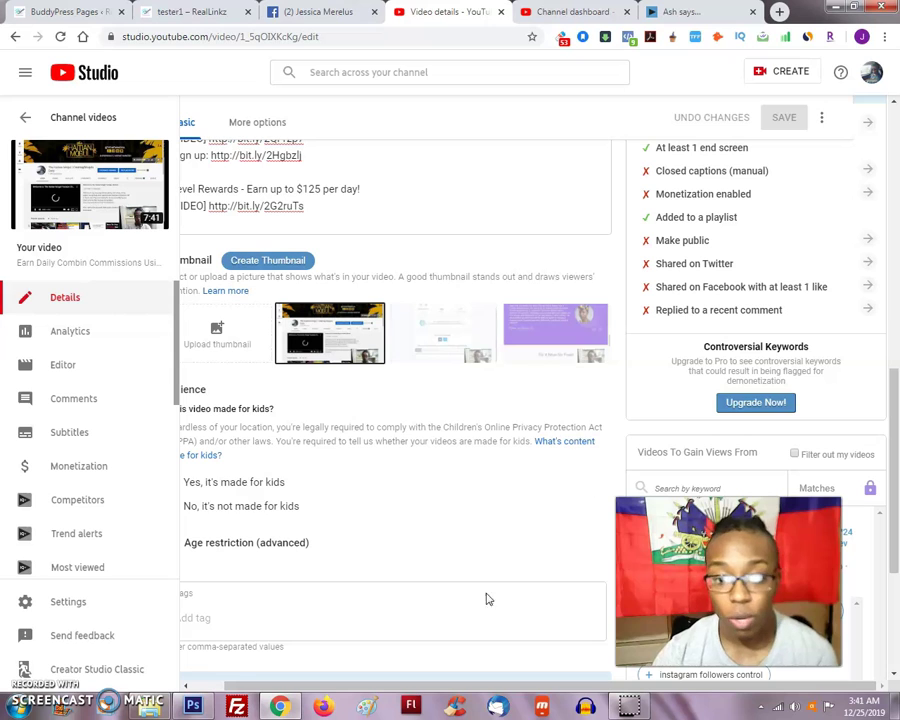
drag(472, 688, 435, 703)
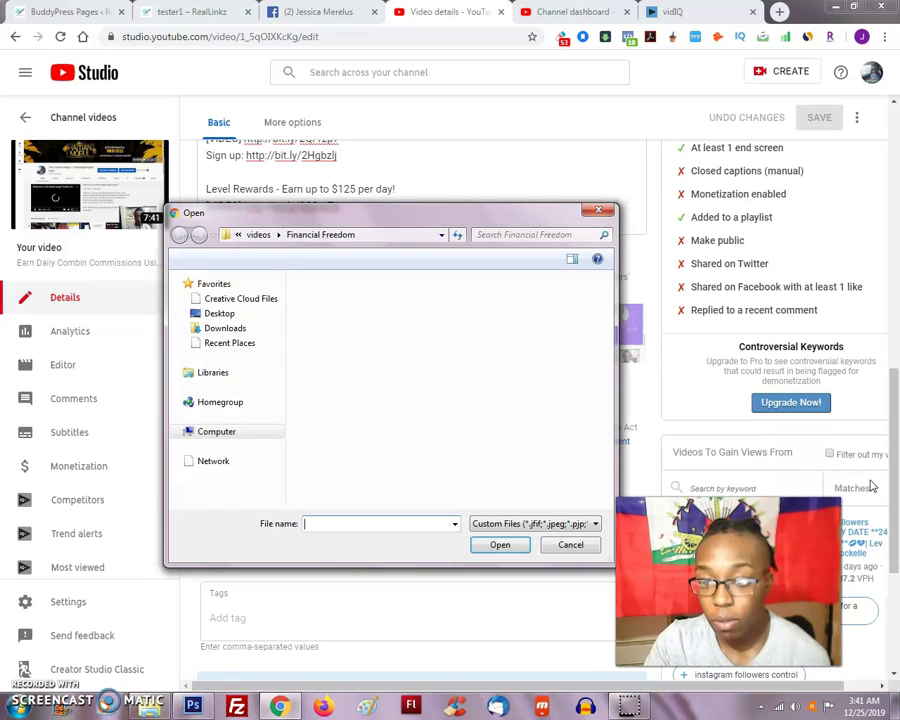
Step: Upload the Combin Commissions image from videos > How to Grow Instagram as thumbnail and save
click(260, 234)
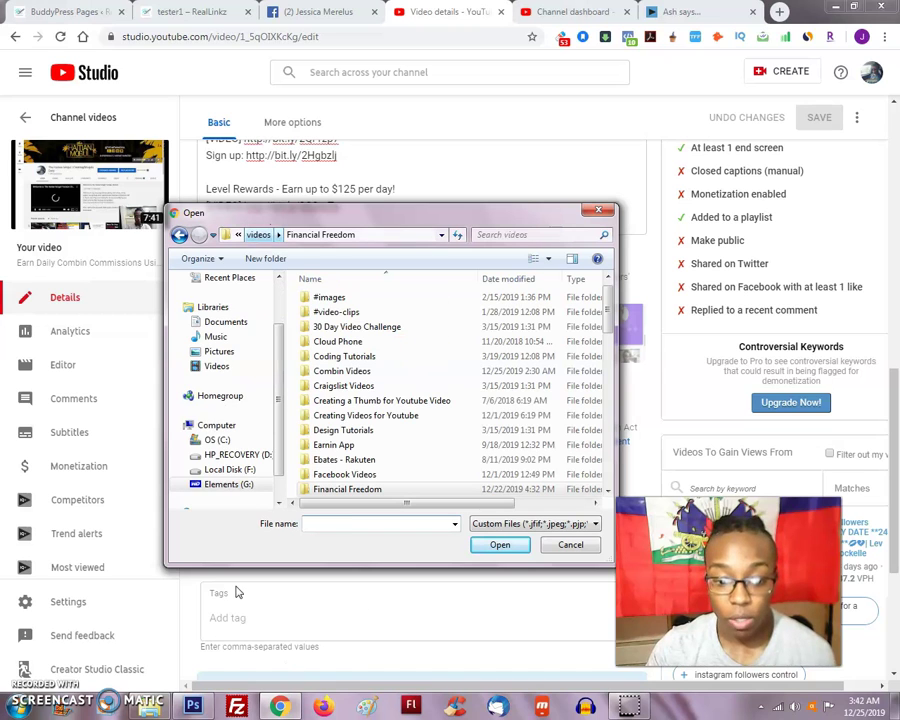
click(444, 386)
scroll(458, 410, down, 1)
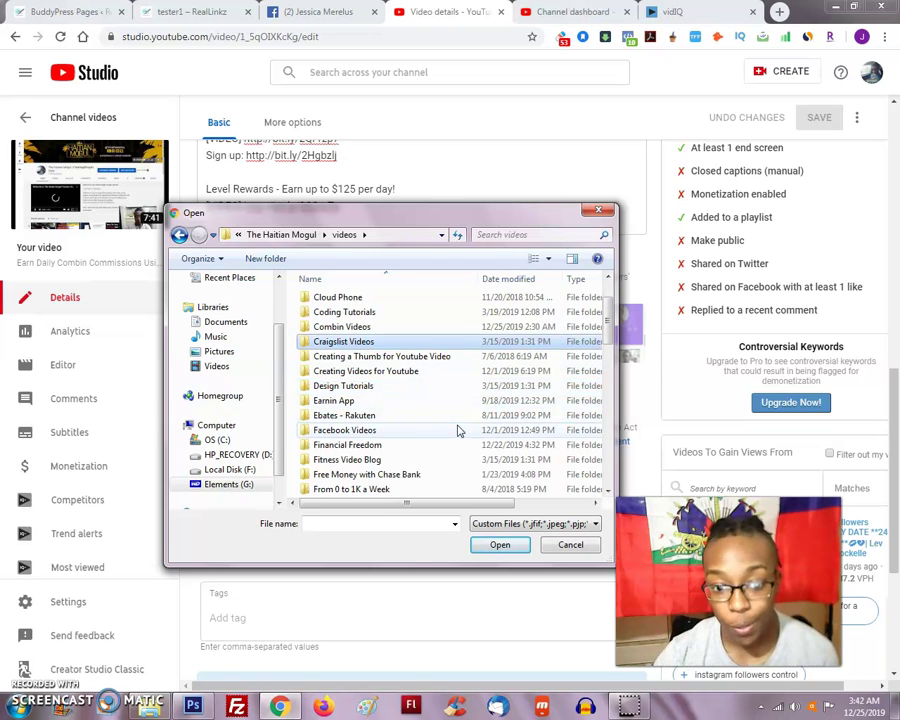
scroll(458, 430, down, 1)
scroll(458, 430, down, 2)
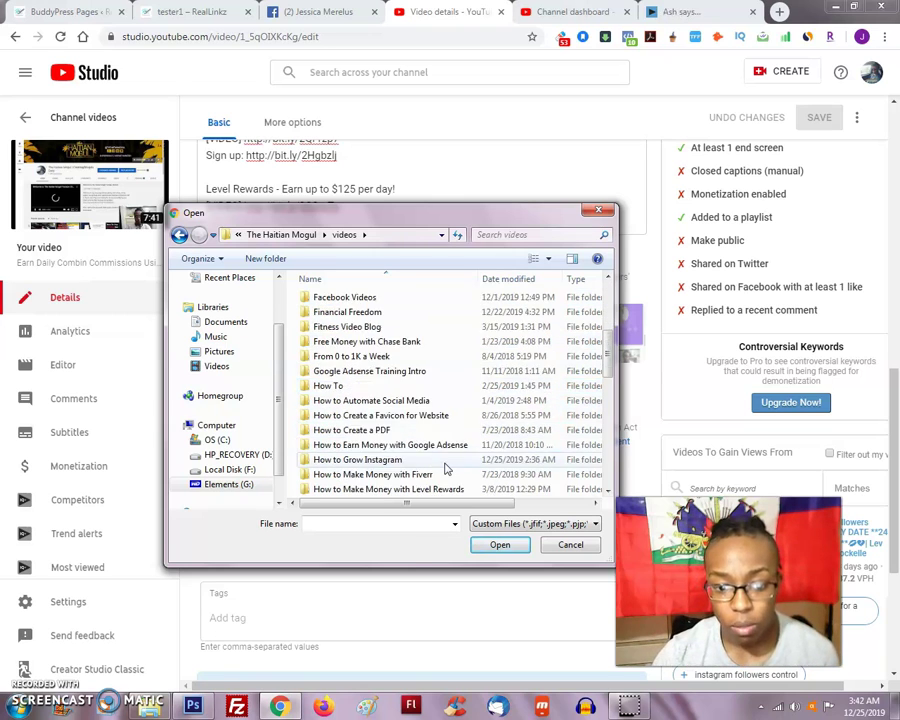
double_click(452, 465)
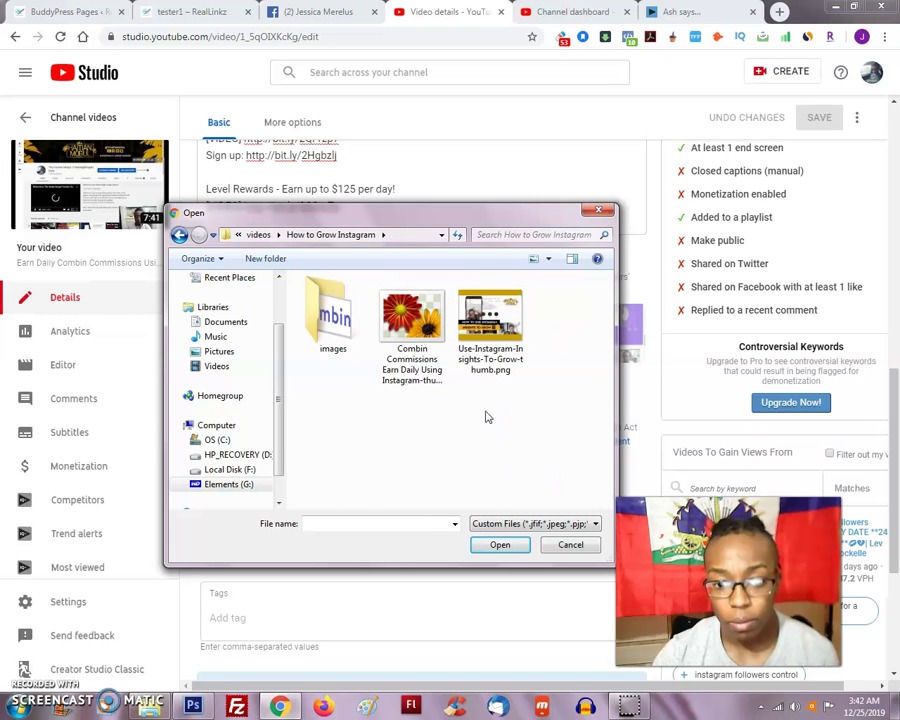
click(410, 358)
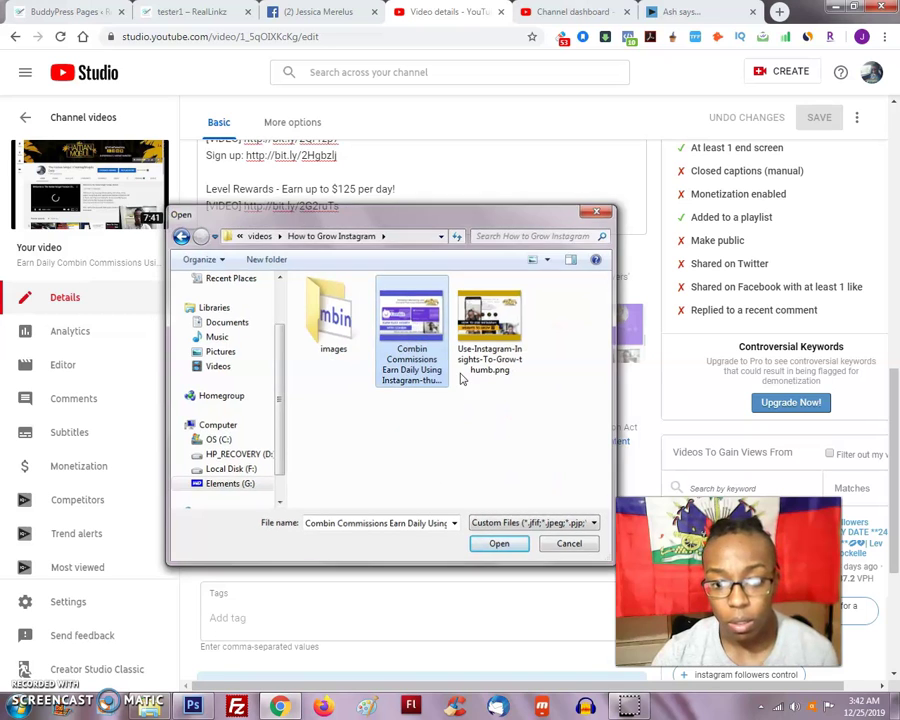
key(Return)
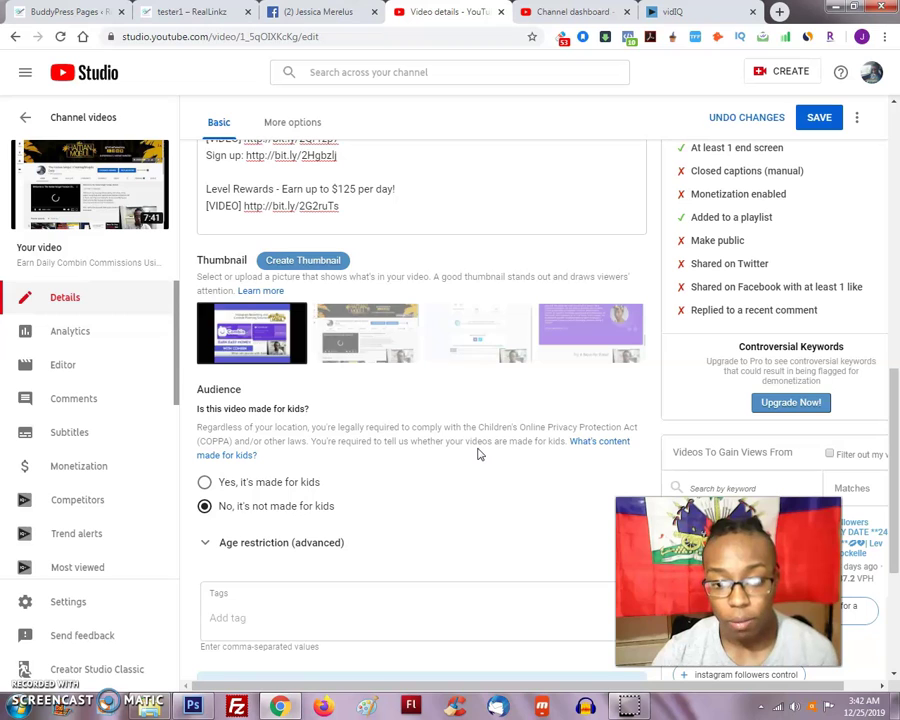
click(818, 117)
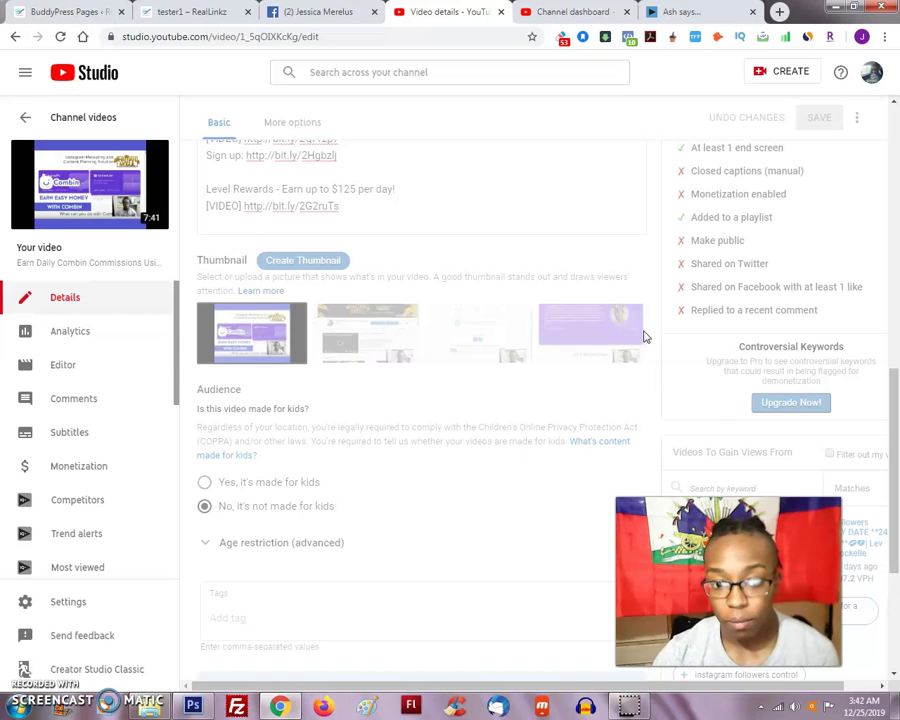
scroll(661, 320, down, 3)
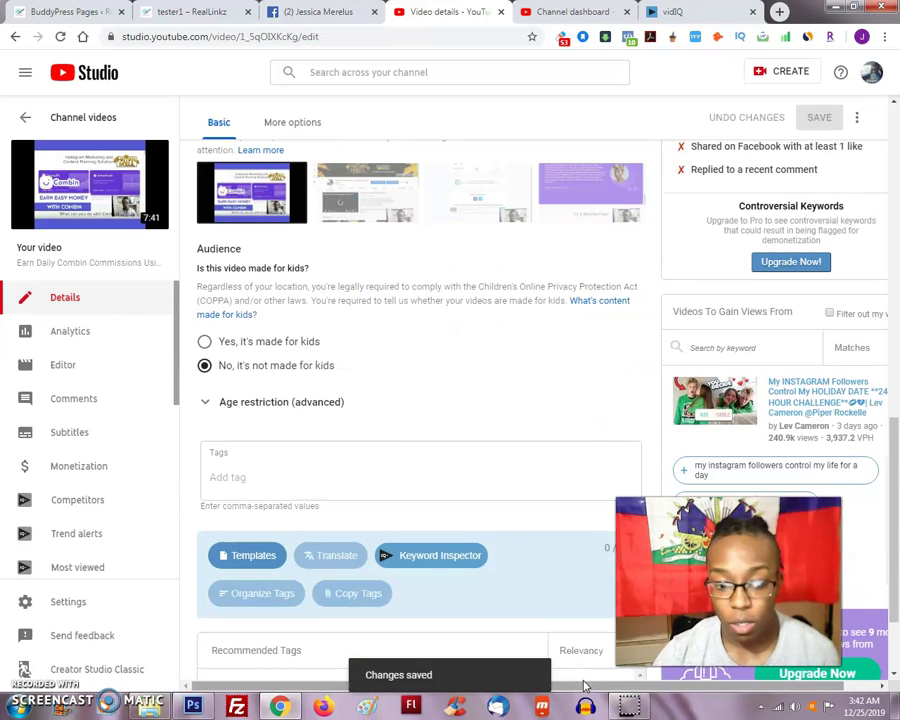
Step: Add the tags 'combin comissions' and 'instagram software' to the video
mouse_move(581, 680)
mouse_down()
mouse_move(657, 680)
mouse_move(598, 681)
mouse_up()
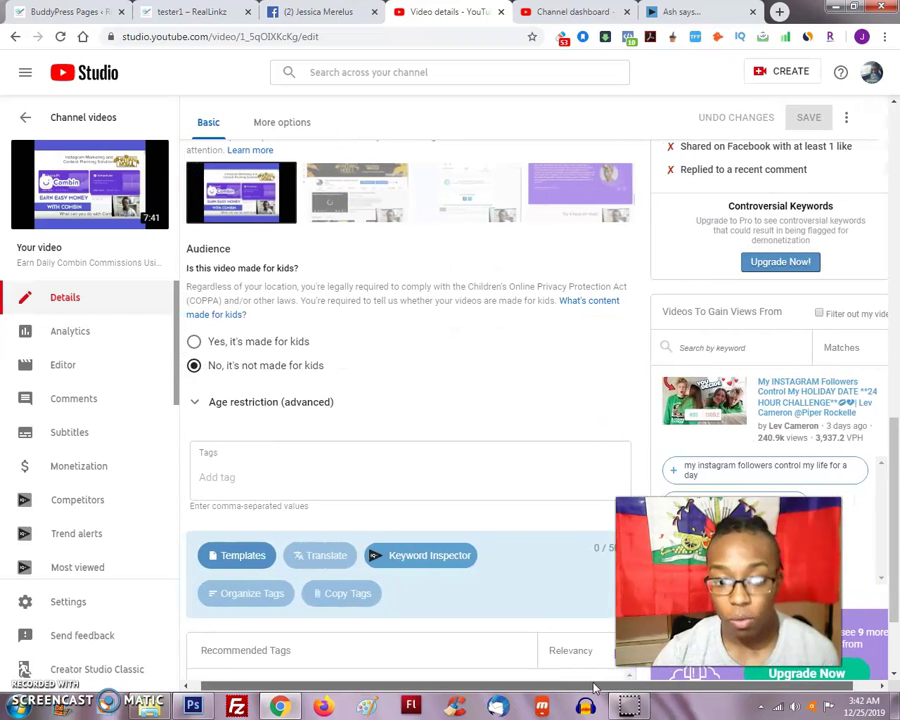
scroll(520, 410, down, 3)
click(382, 351)
text(combin comi)
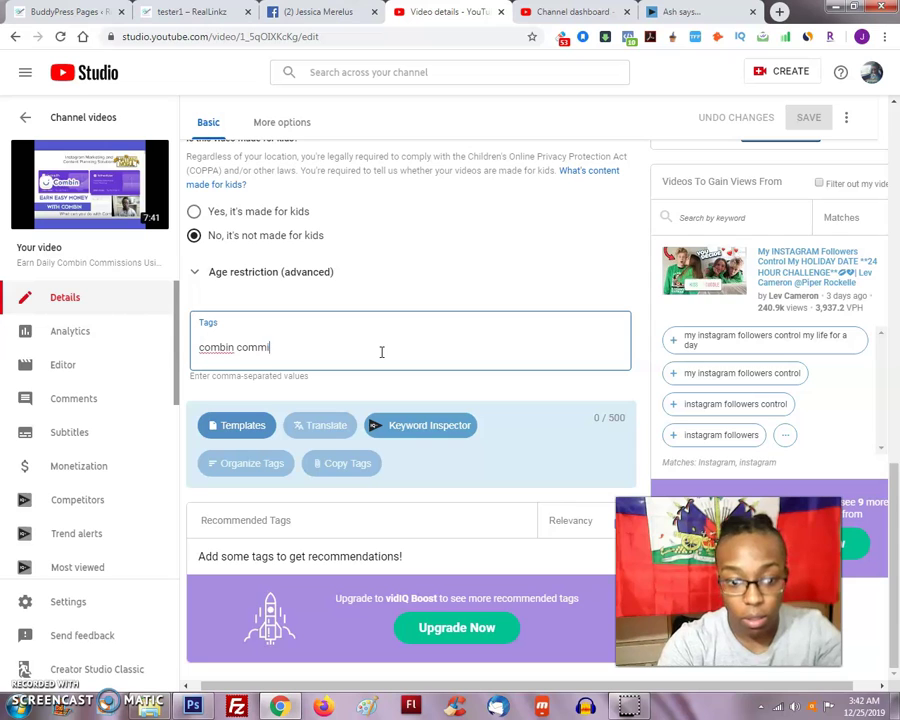
text(ssions)
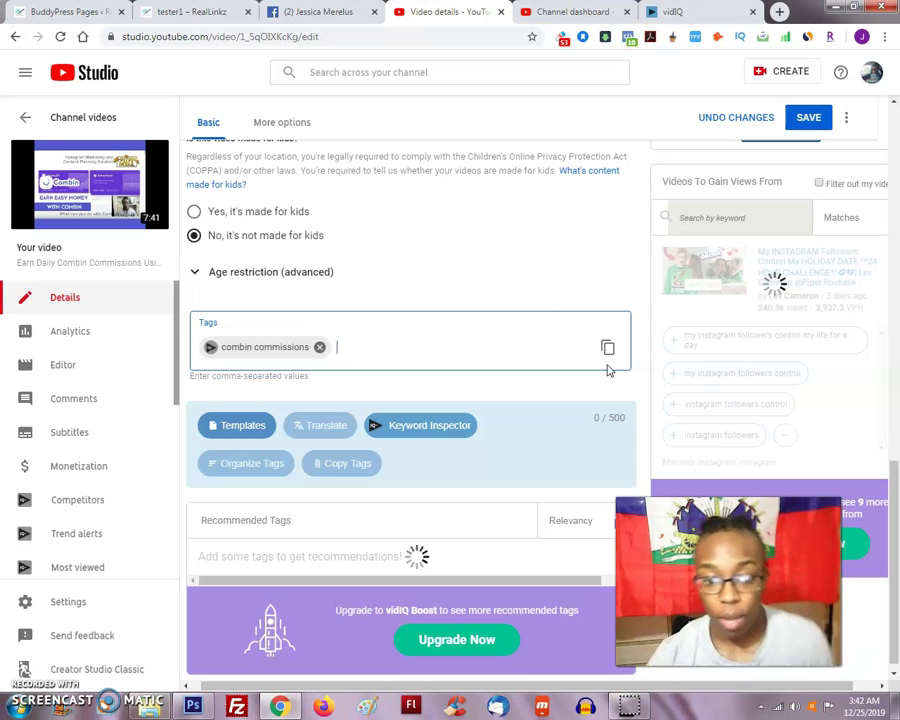
mouse_move(405, 570)
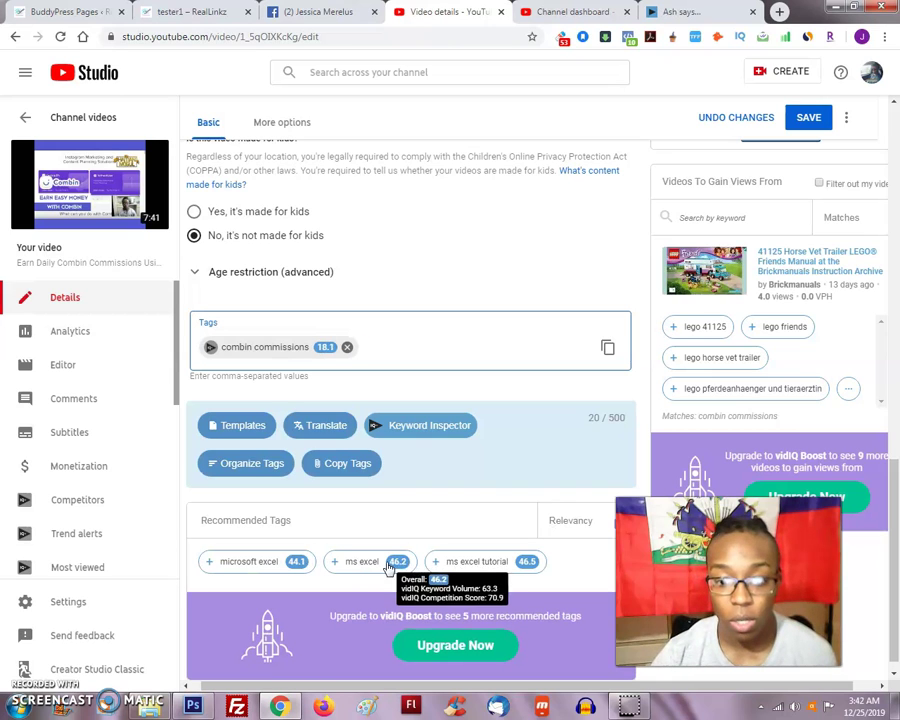
scroll(790, 330, down, 1)
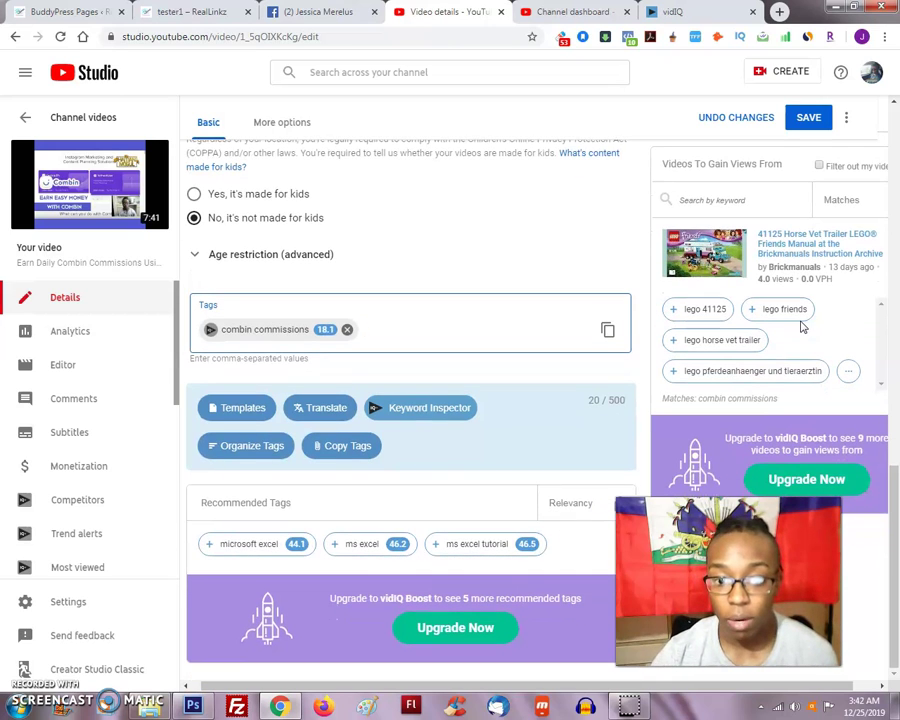
mouse_move(268, 548)
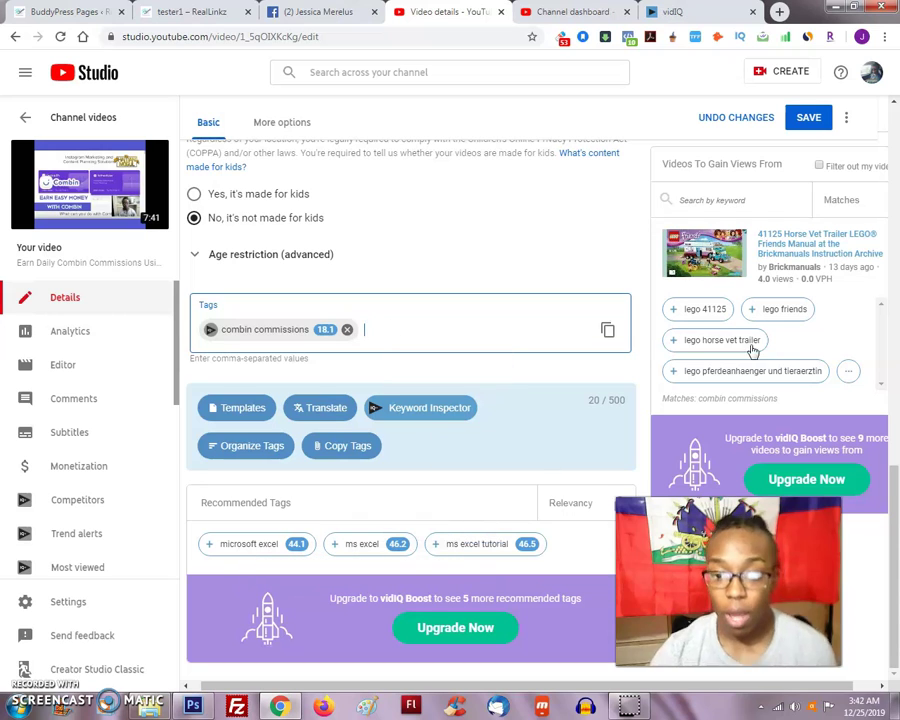
text(instagram software)
key(Return)
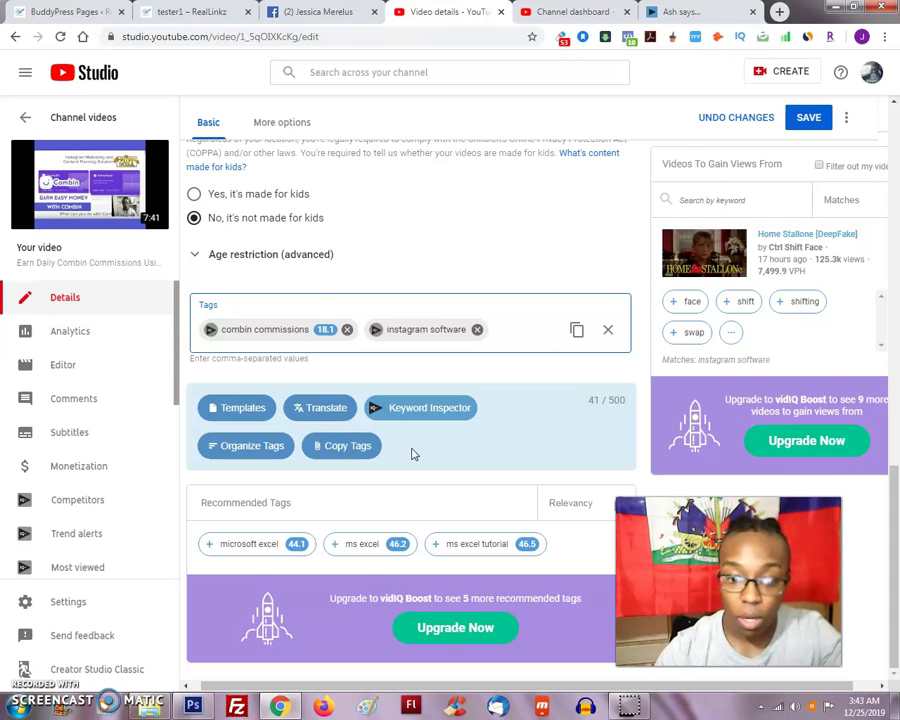
Step: Search vidIQ's related videos for the keyword 'instagram followers'
click(735, 200)
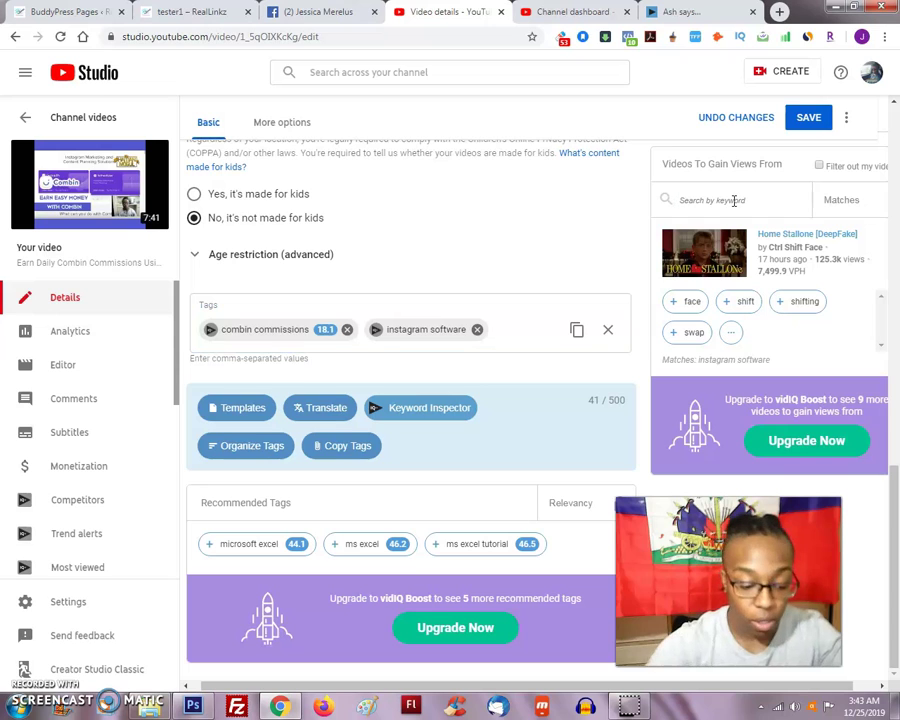
text(combin)
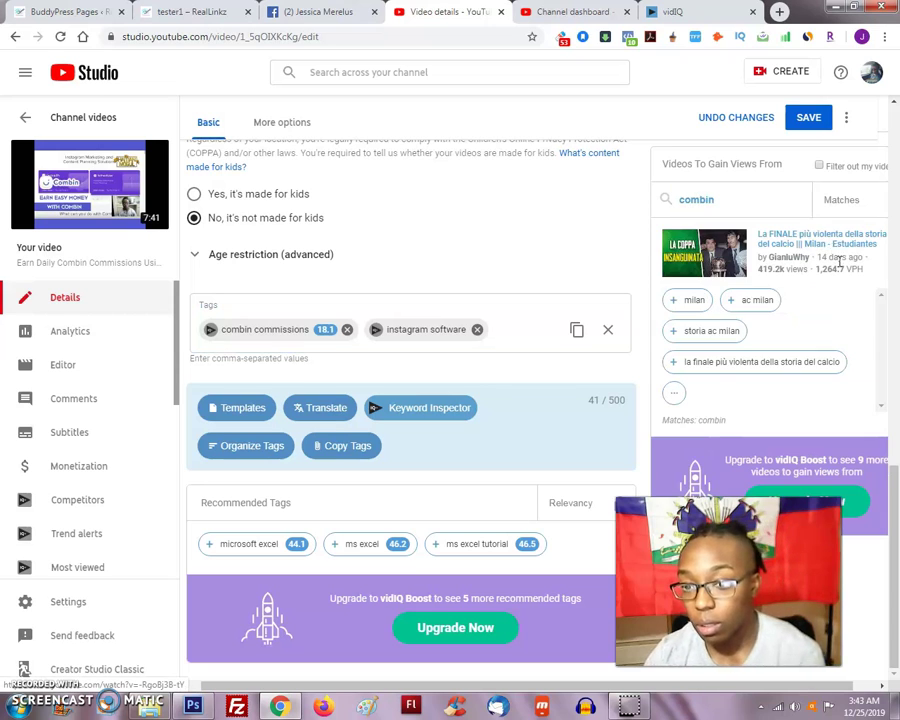
key(ctrl+a)
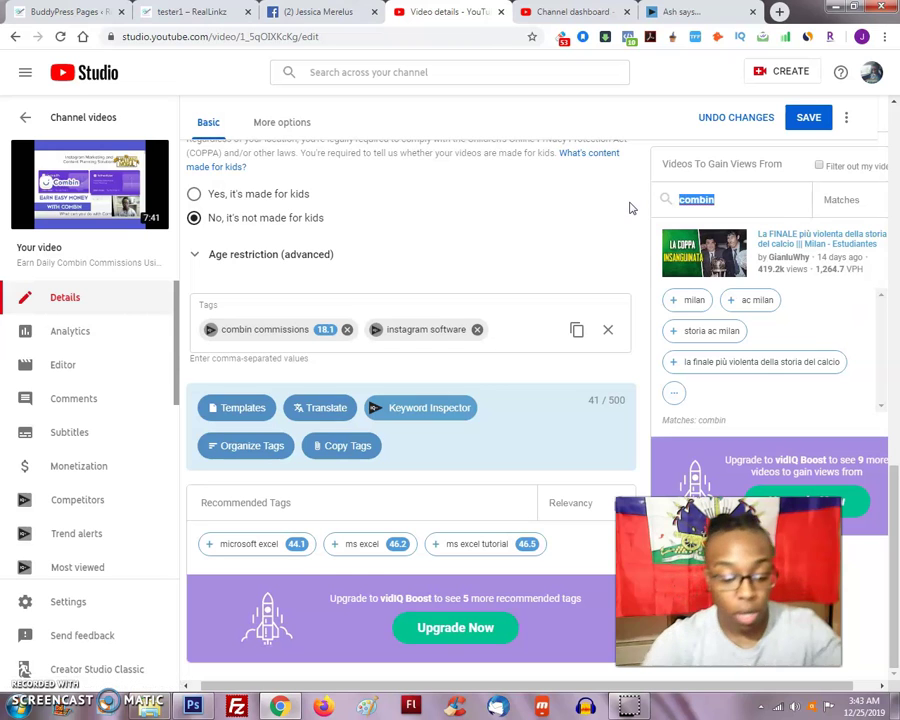
text(instagram)
key(F11)
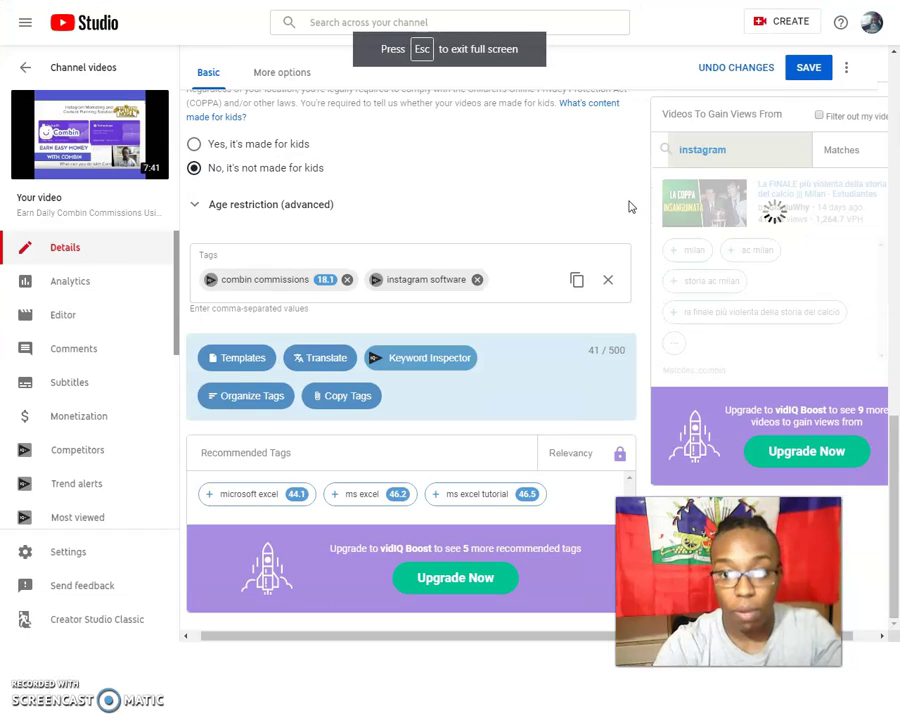
key(F11)
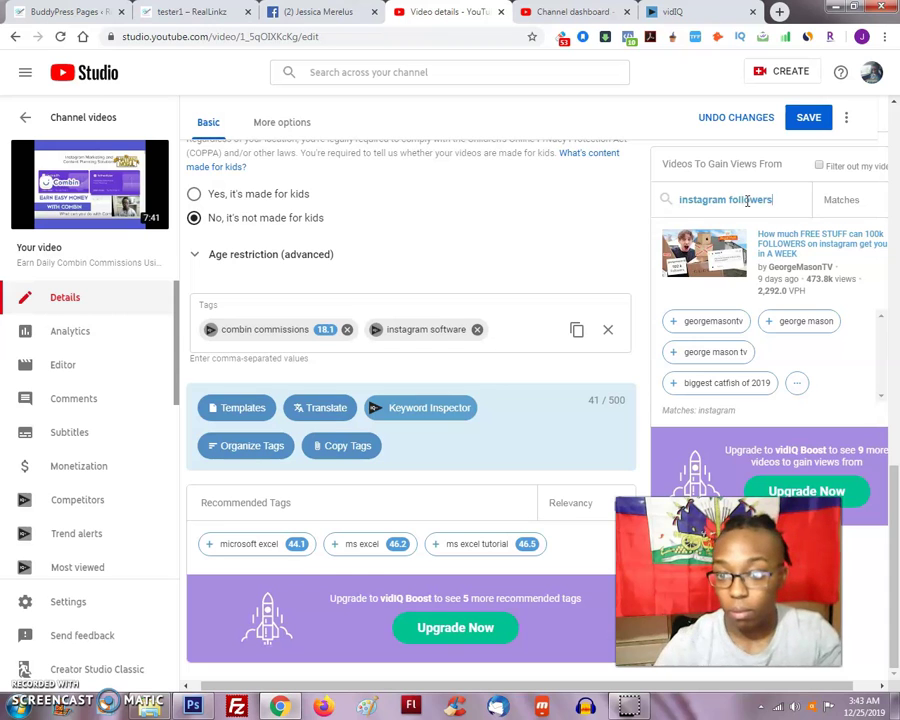
key(Return)
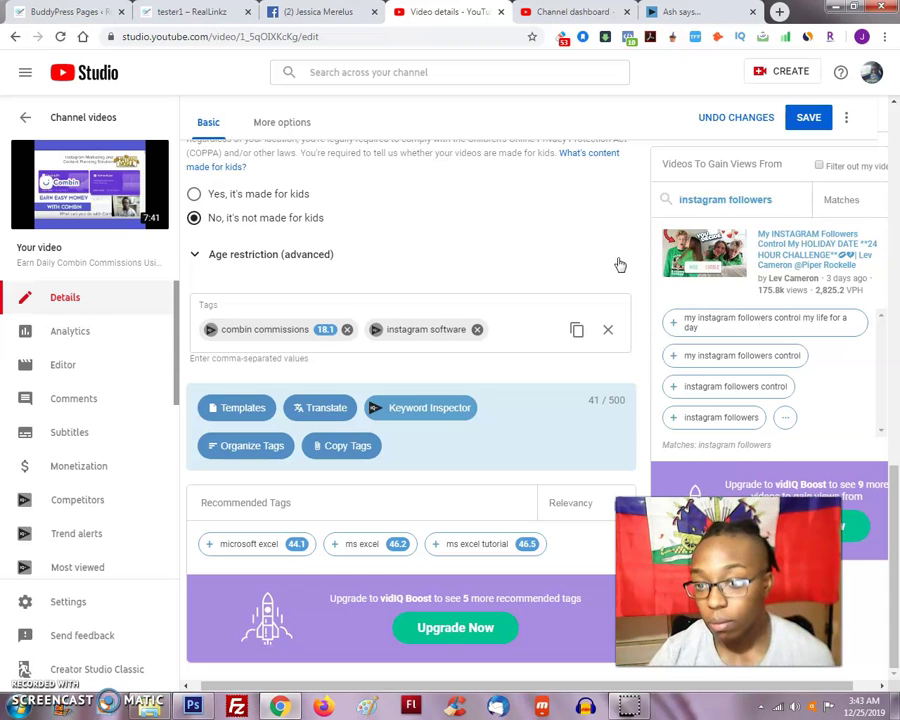
Step: Add 'instagram followers' and 'instagram challenge' as tags from vidIQ's suggestions
click(673, 418)
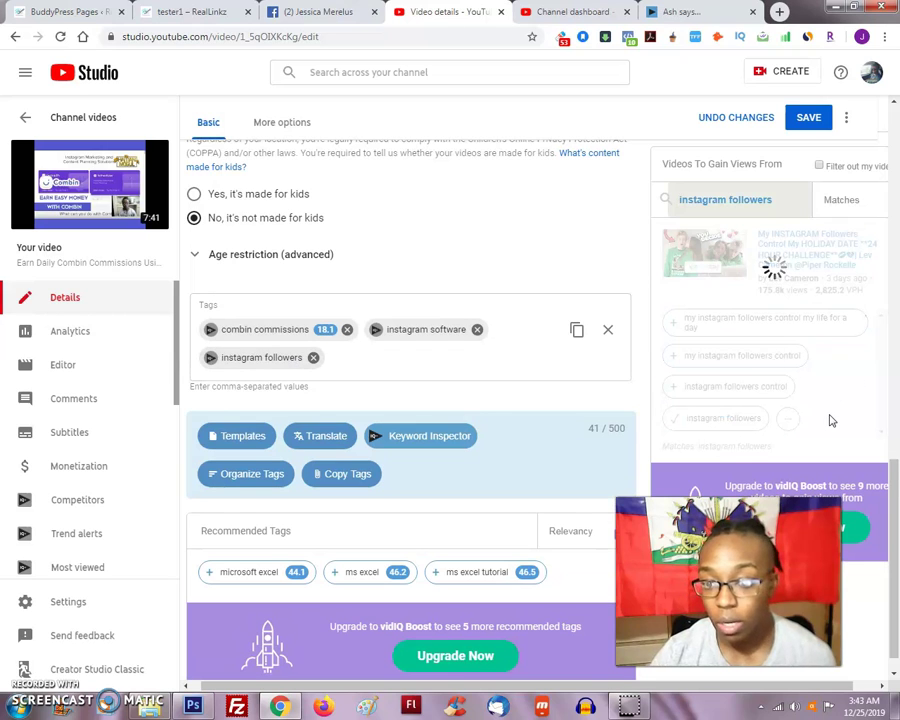
scroll(801, 414, down, 1)
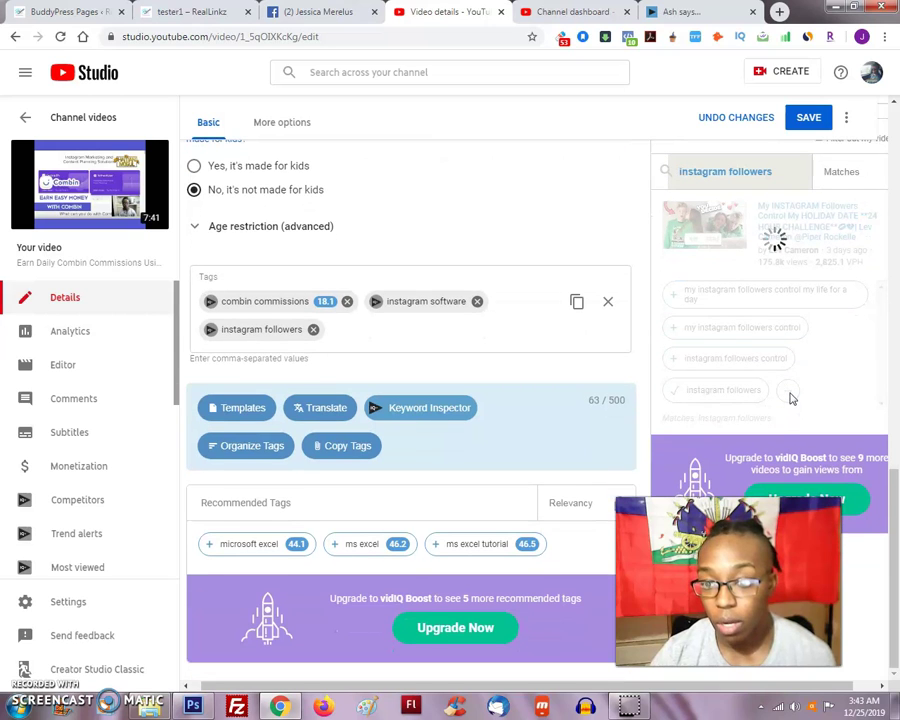
scroll(850, 353, down, 1)
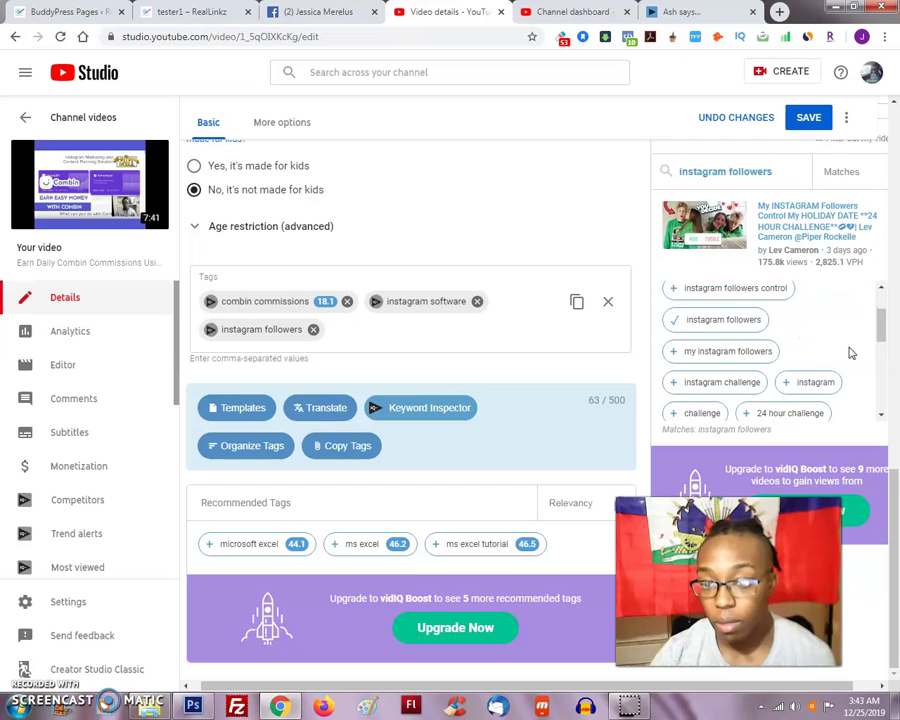
scroll(850, 353, down, 1)
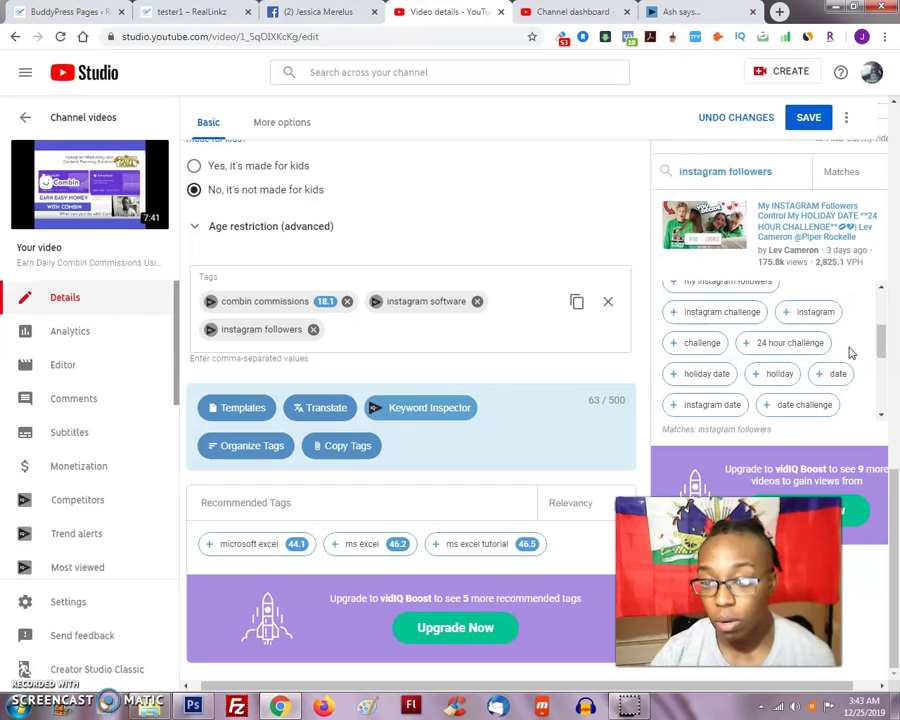
click(673, 314)
scroll(860, 380, down, 1)
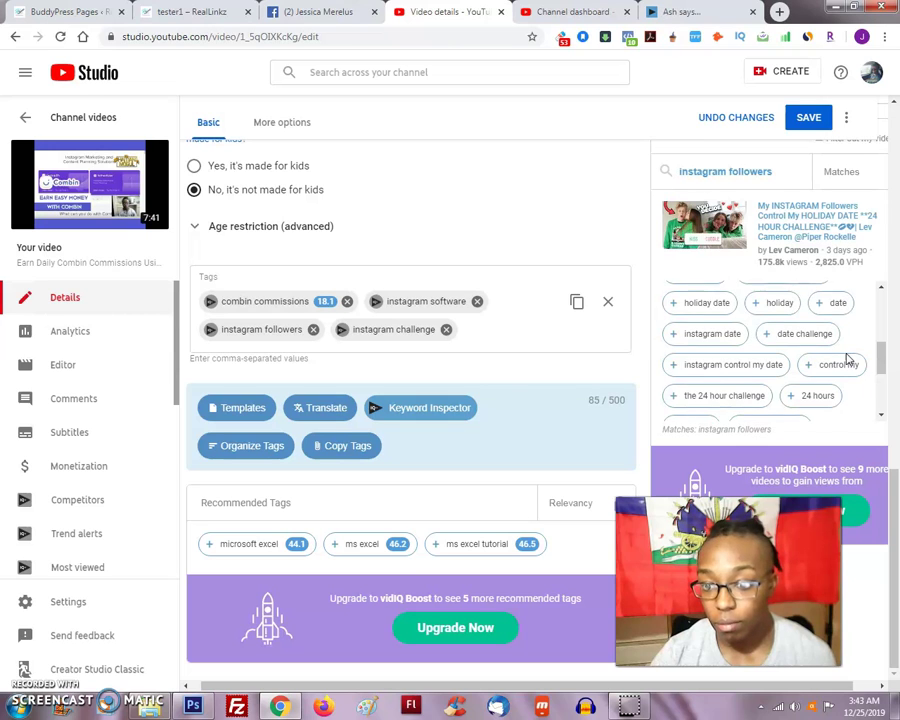
scroll(855, 370, down, 3)
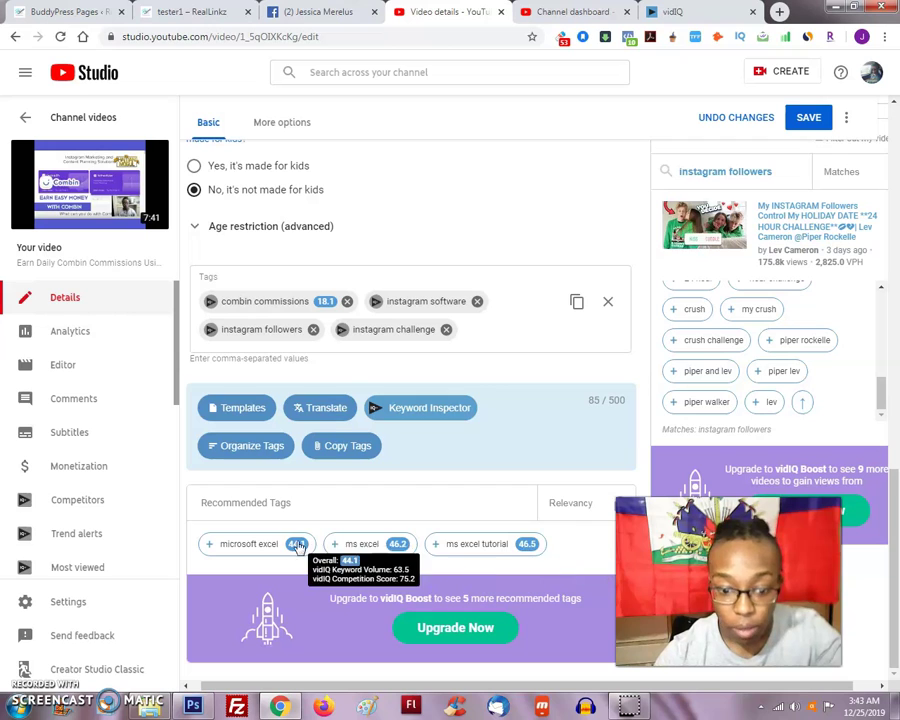
click(474, 330)
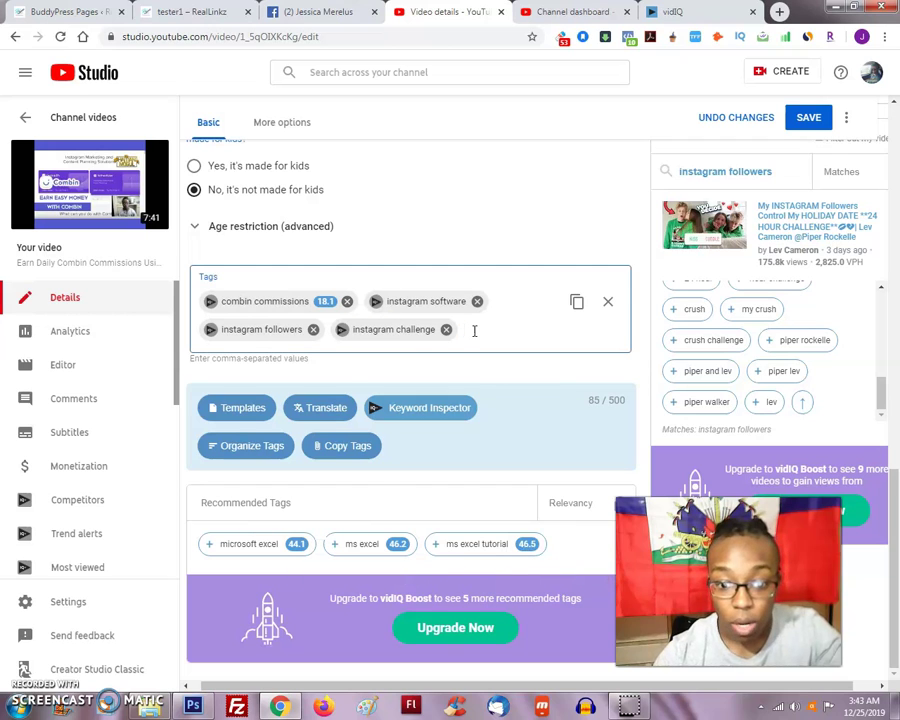
Step: Look up 'combin' in vidIQ Keyword Inspector and add instagram, instagram marketing and instagram tips tags
click(452, 412)
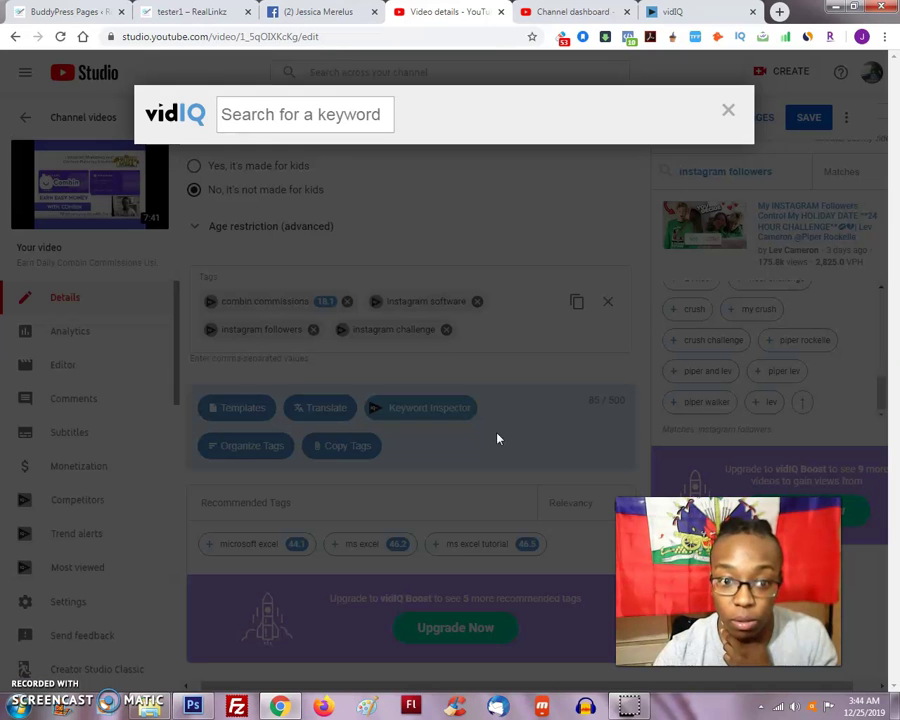
click(357, 119)
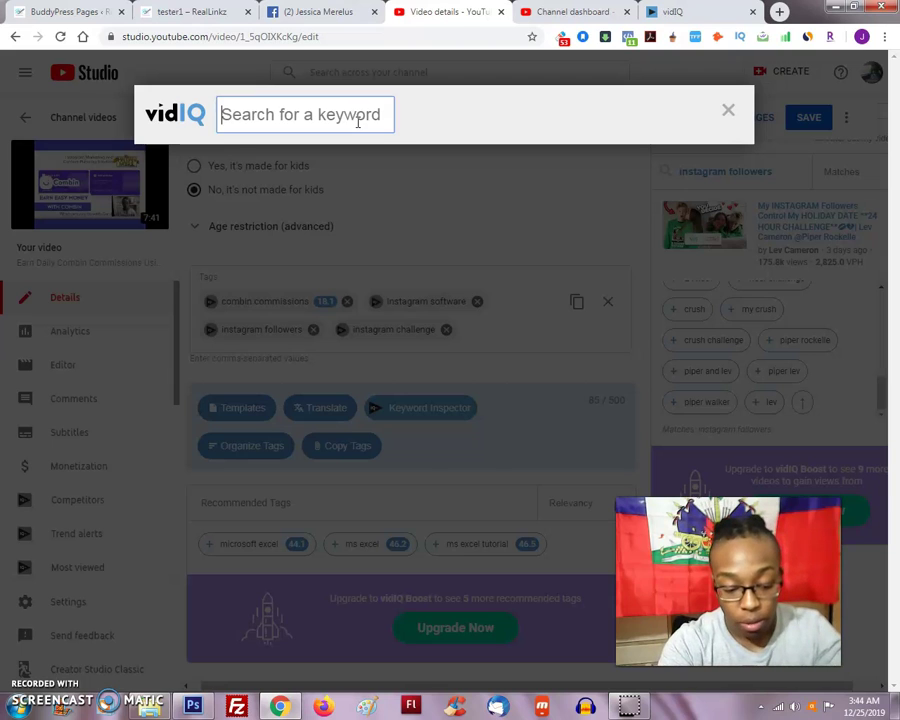
text(combin)
click(446, 116)
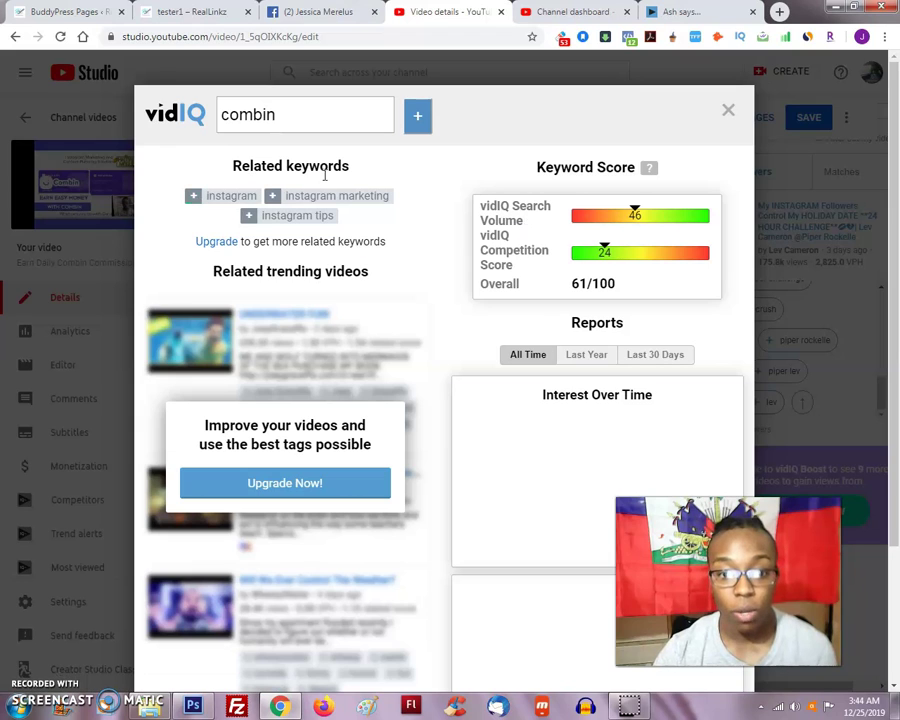
click(194, 198)
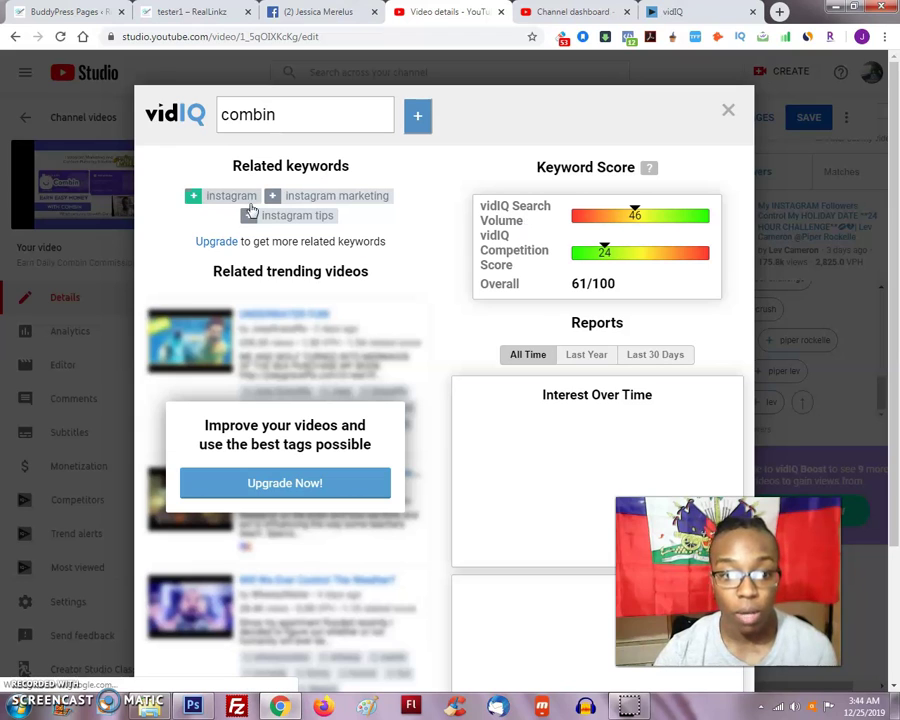
click(273, 197)
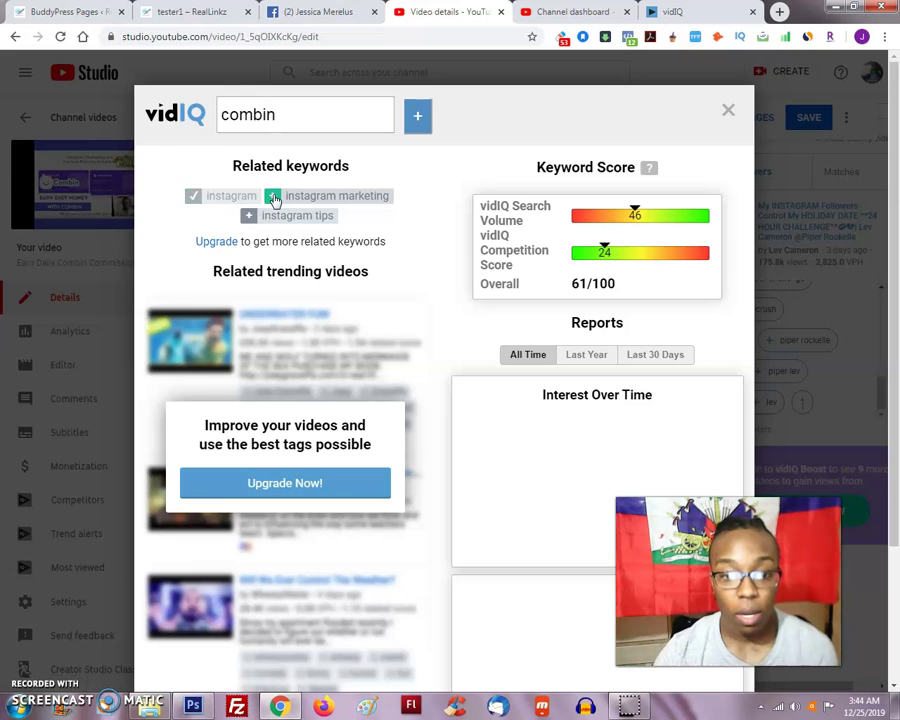
click(248, 217)
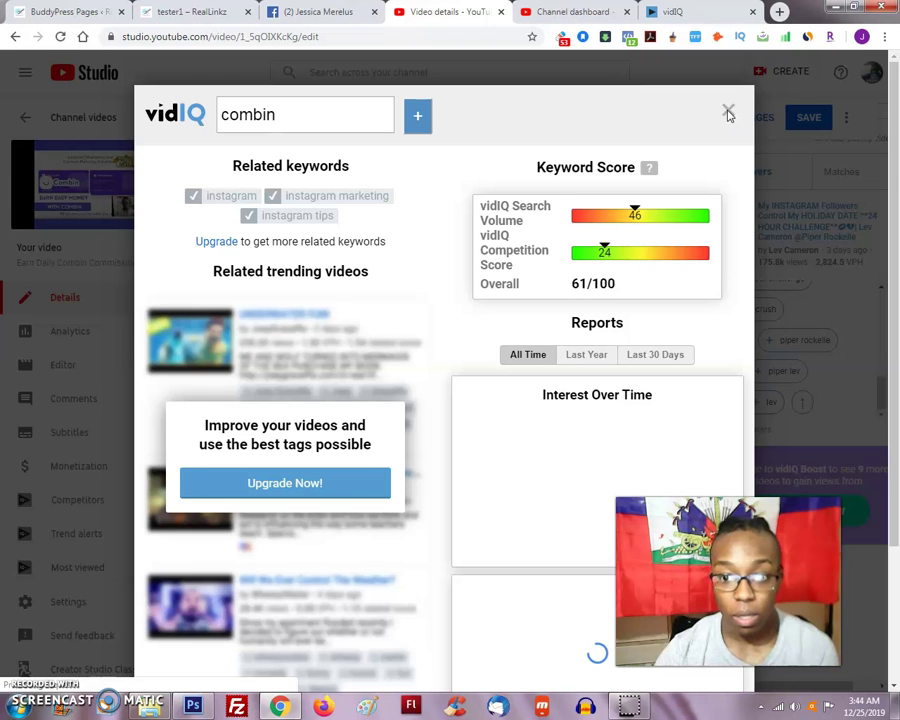
click(729, 113)
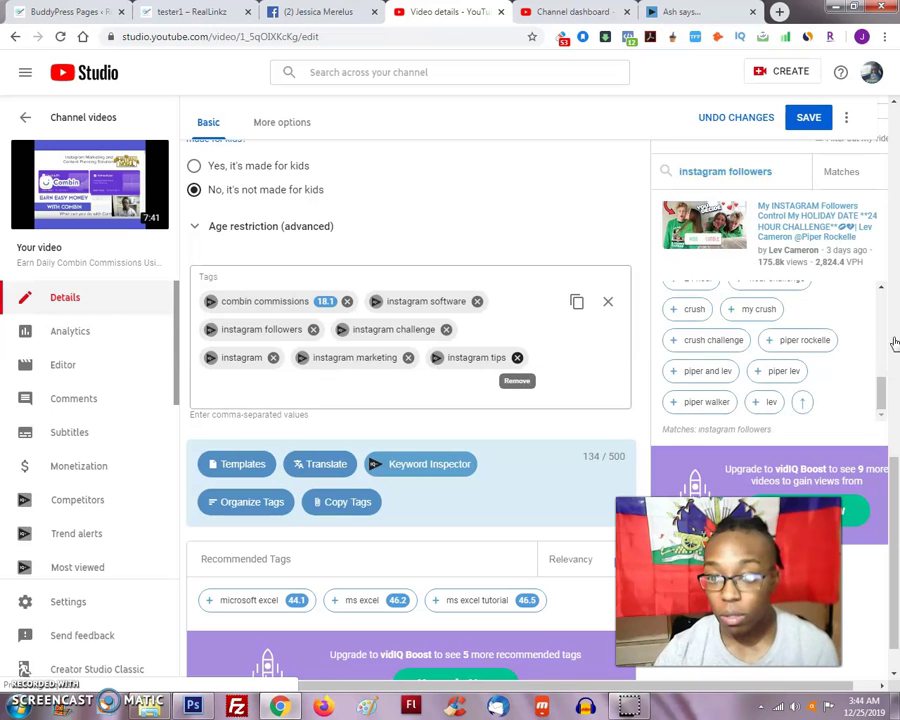
Step: Show the vidIQ SEO Score tab, reading 39.9/50 with its Actionable and Performance details
scroll(890, 420, up, 7)
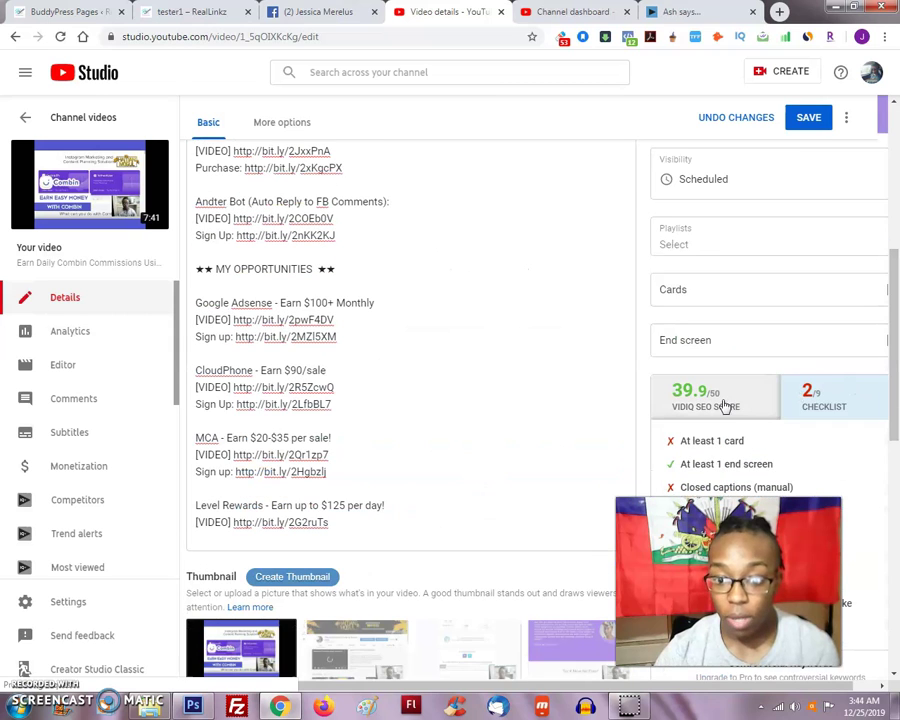
drag(890, 305, 890, 345)
click(723, 268)
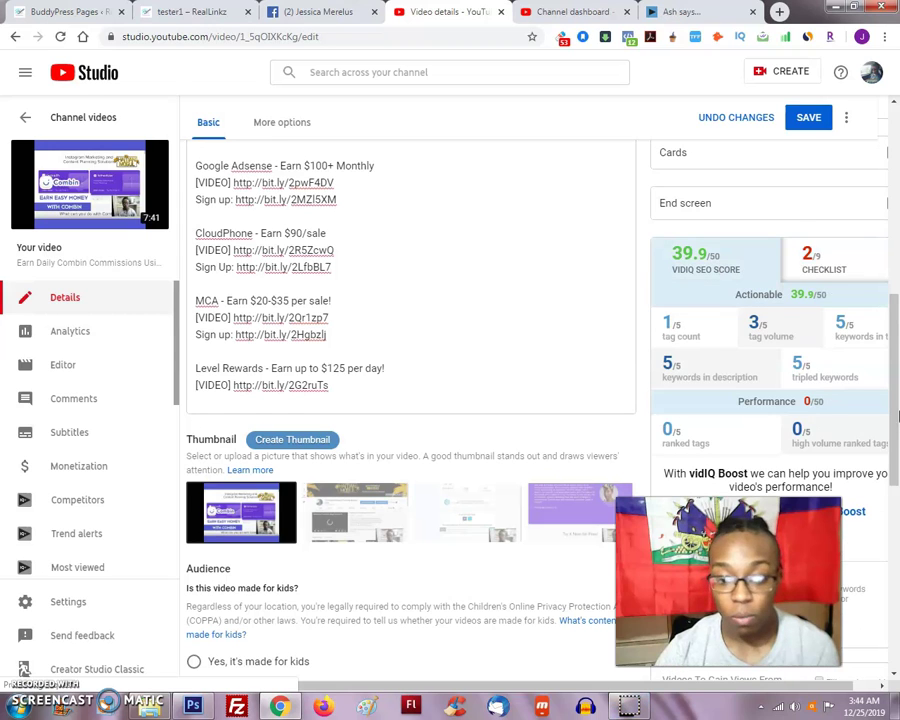
scroll(698, 305, down, 1)
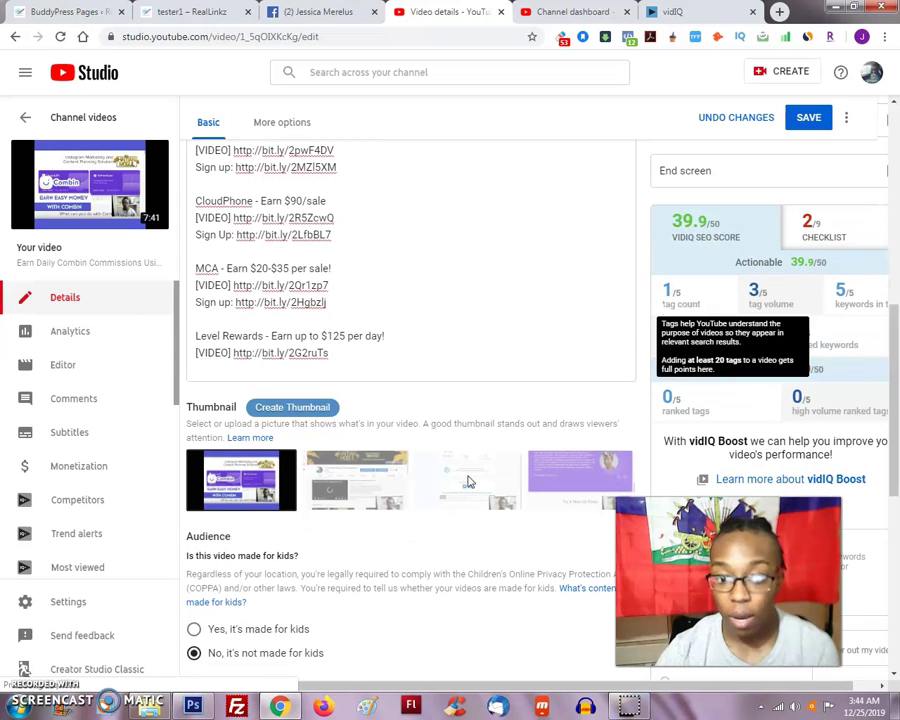
scroll(494, 378, down, 2)
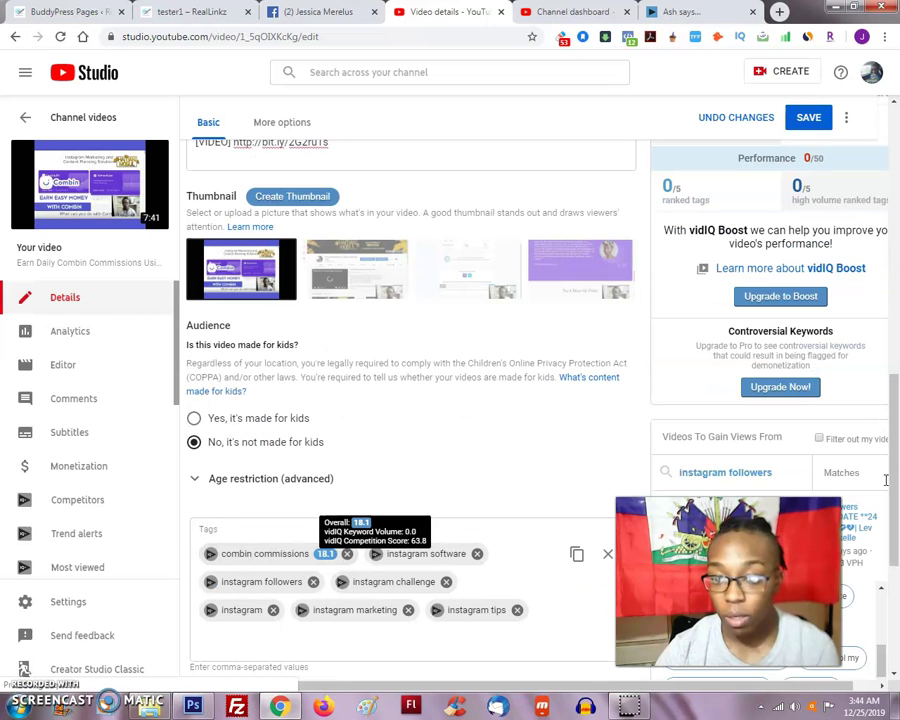
scroll(885, 485, up, 2)
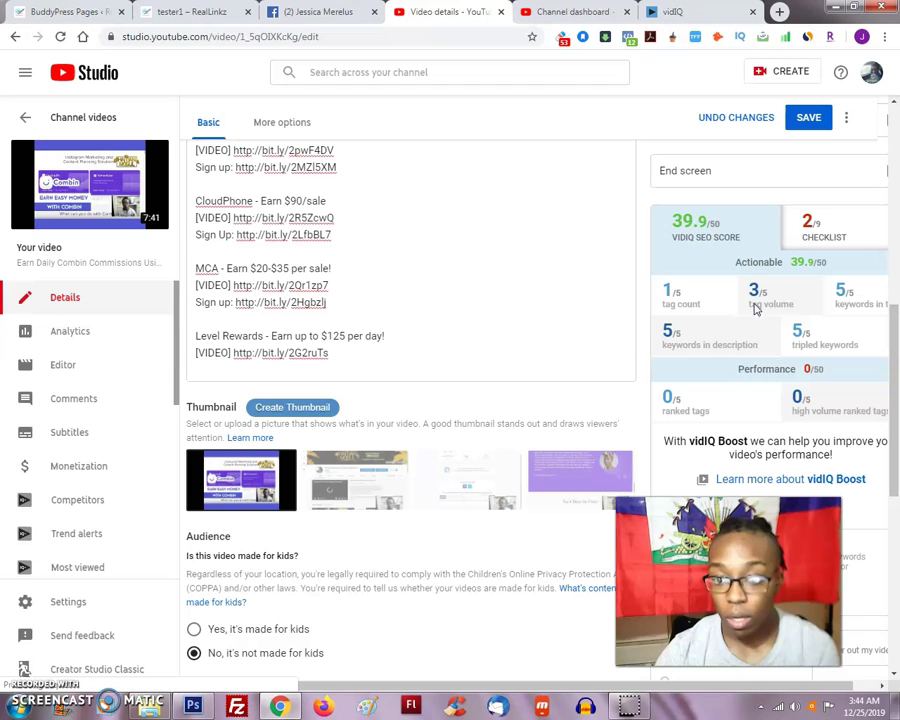